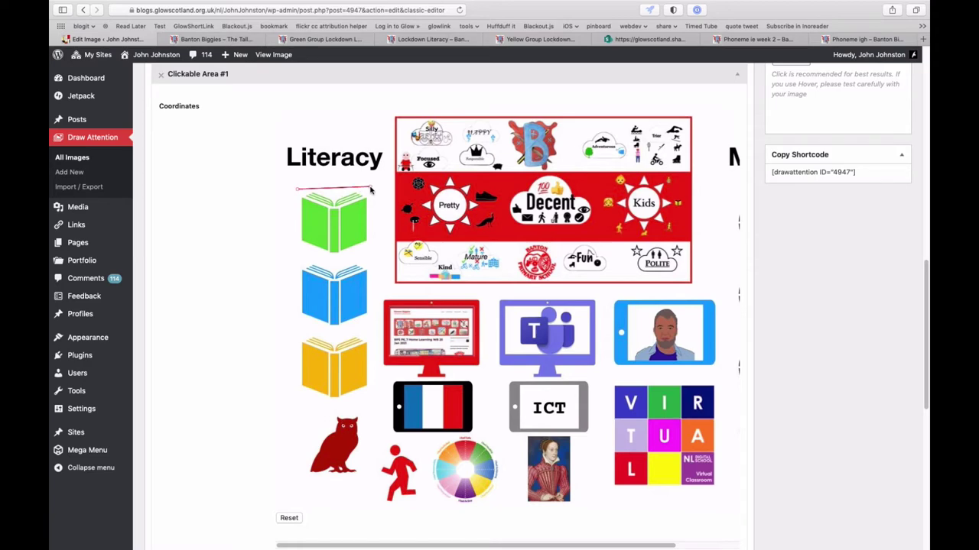
# Finish the first clickable area as a four-cornered outline around the green book under Literacy
pyautogui.click(370, 246)
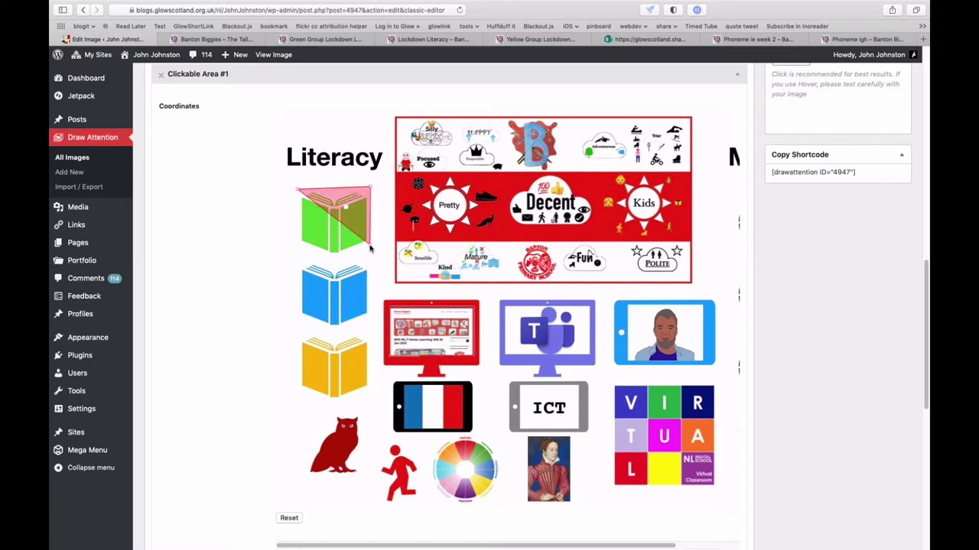
pyautogui.moveTo(370, 247); pyautogui.dragTo(370, 256)
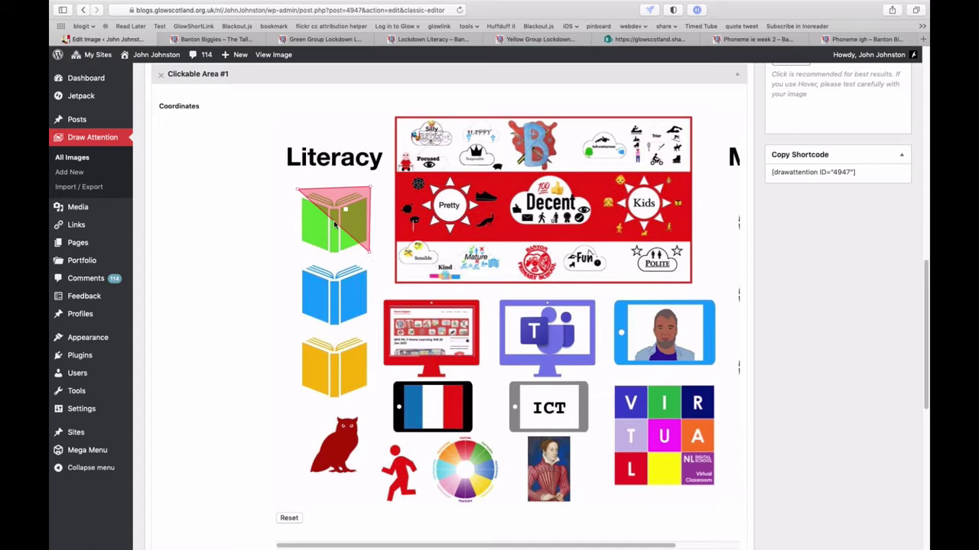
pyautogui.moveTo(334, 223); pyautogui.dragTo(296, 254)
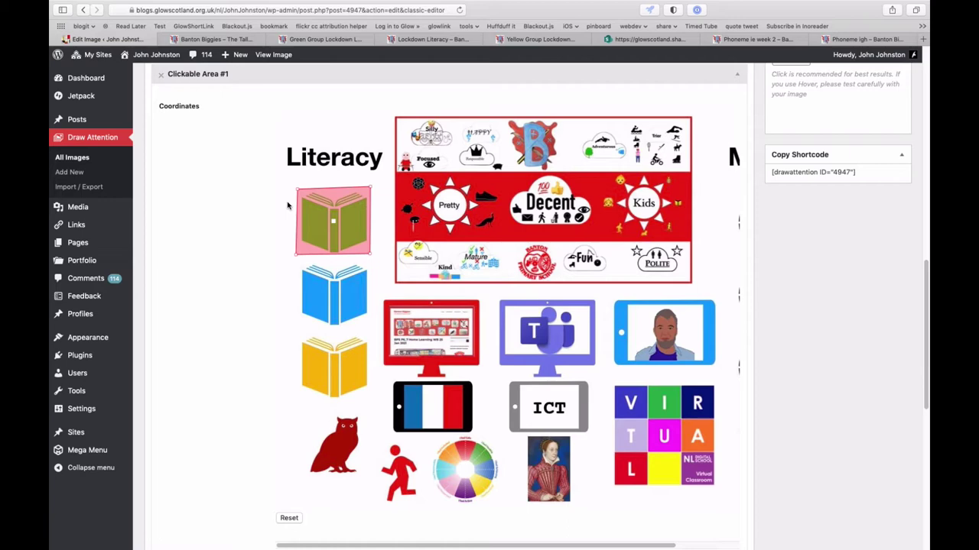
# Title the green book's clickable area "Green Group" and set its action to Go to URL
pyautogui.scroll(-8, 253, 216)
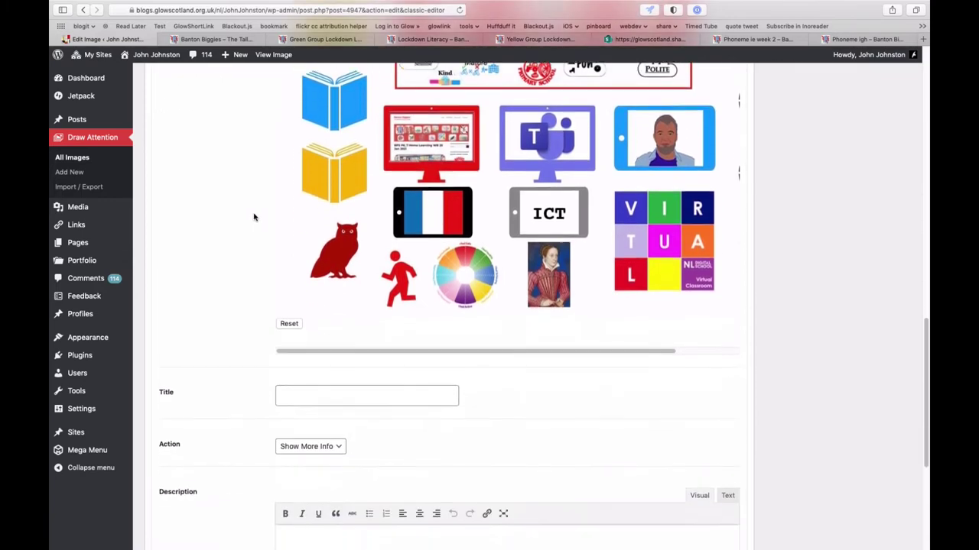
pyautogui.click(307, 284)
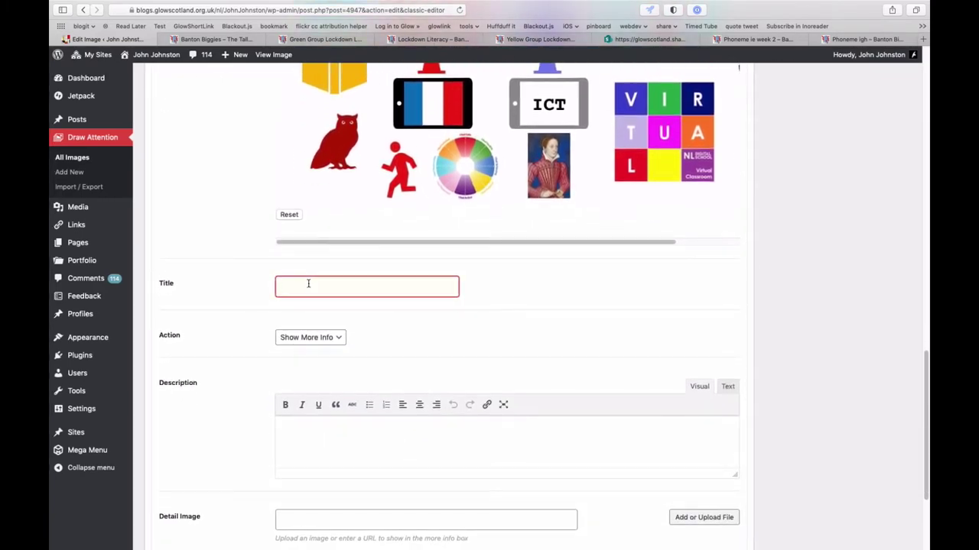
pyautogui.write('Green Group')
pyautogui.click(341, 338)
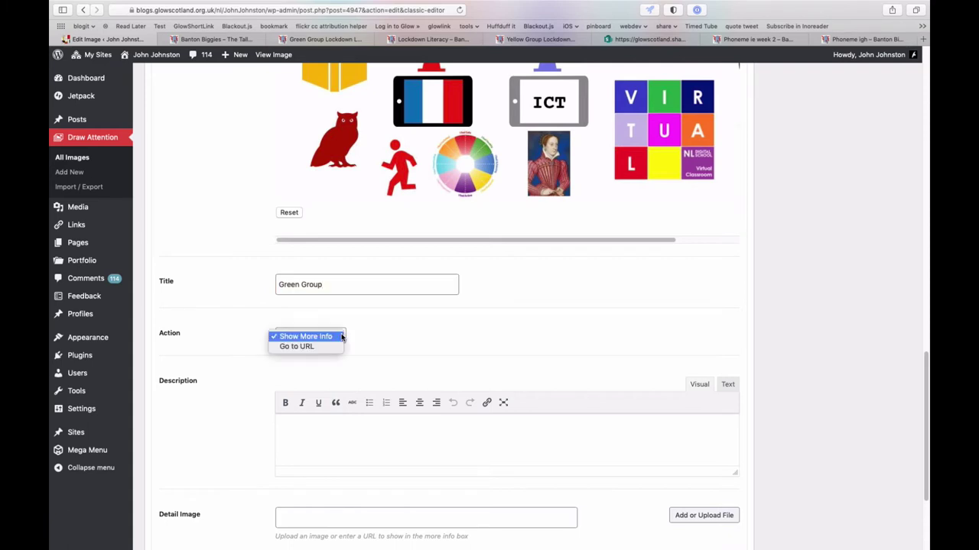
pyautogui.click(310, 352)
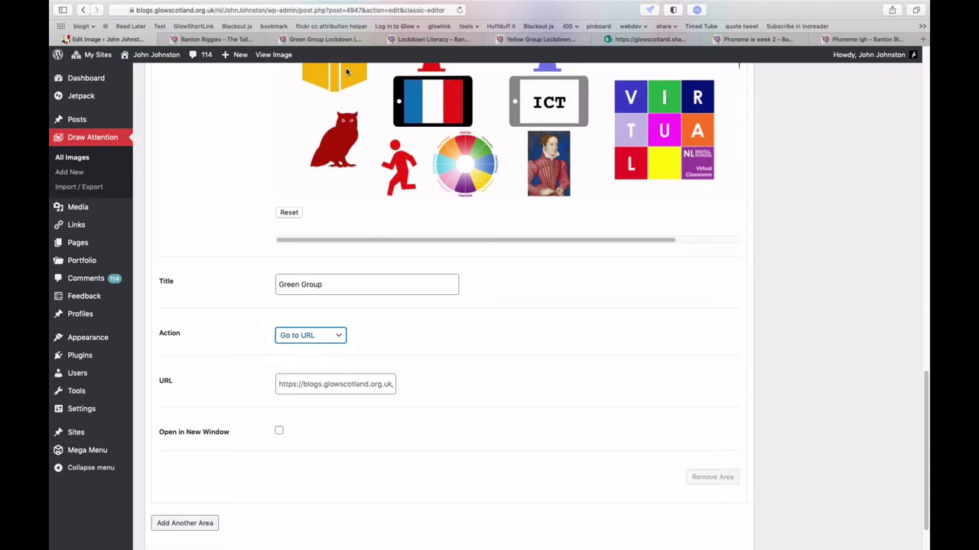
# Copy the web address of the open Green Group Lockdown Literacy page and paste it as the Green Group area's URL
pyautogui.click(325, 39)
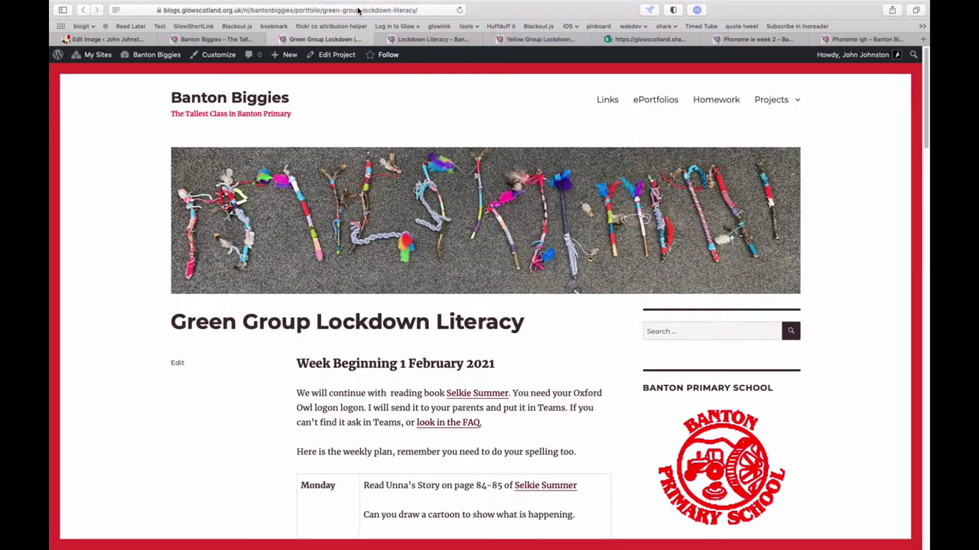
pyautogui.click(357, 10)
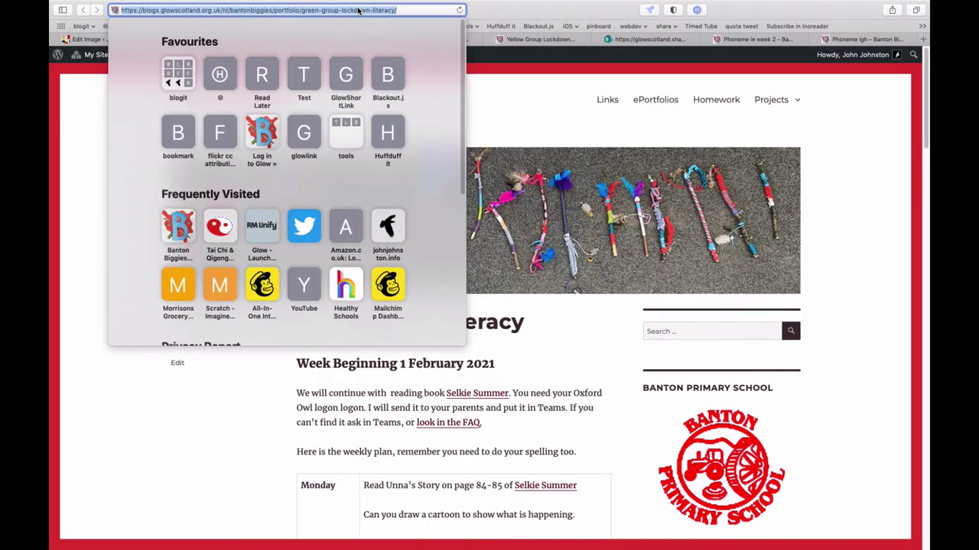
pyautogui.click(89, 103)
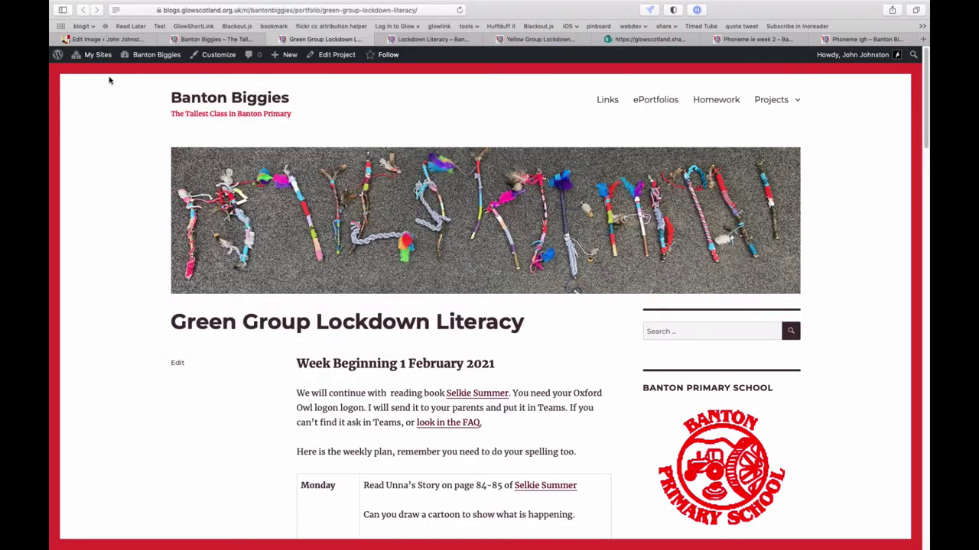
pyautogui.click(131, 40)
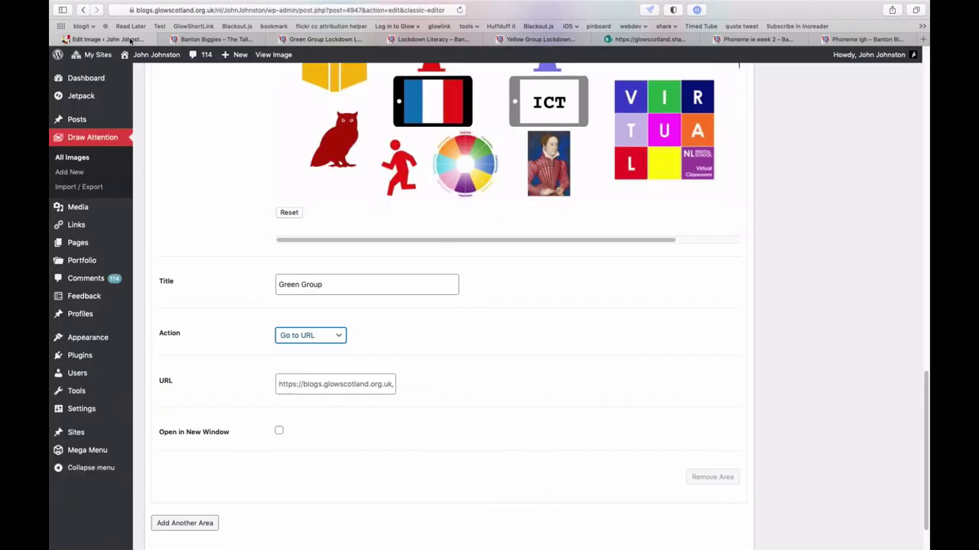
pyautogui.click(320, 386)
pyautogui.press('super+v')
pyautogui.press('Tab')
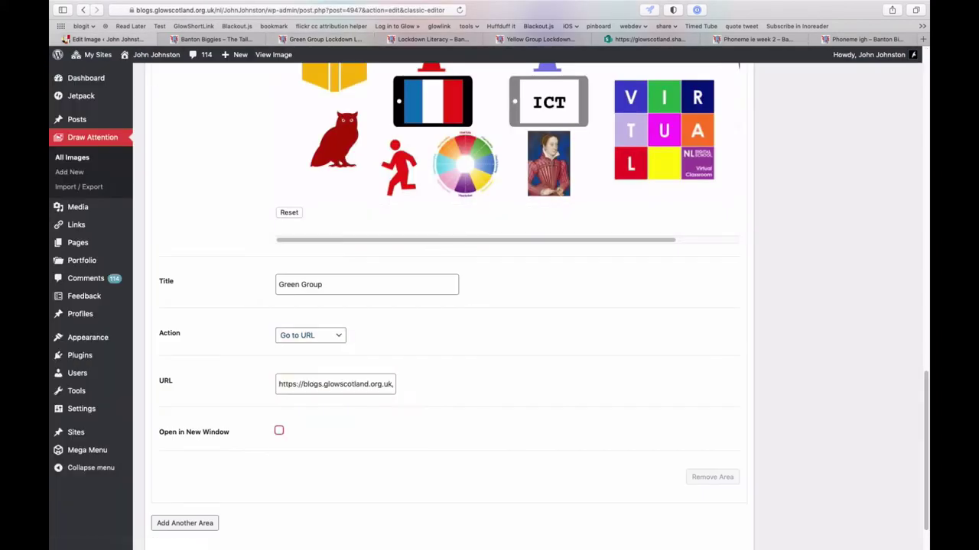
# Add another clickable area and outline the blue book under Literacy with four corner points
pyautogui.scroll(3, 410, 422)
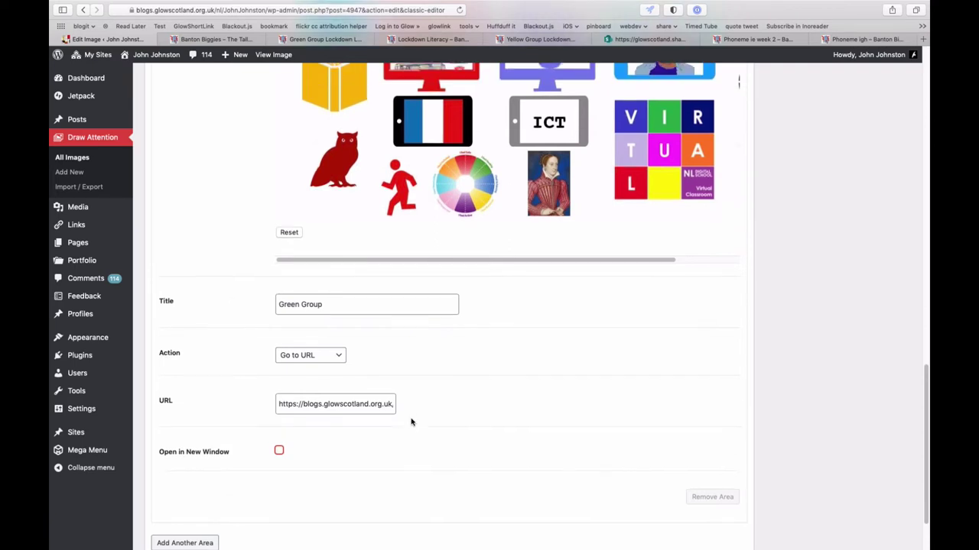
pyautogui.scroll(-3, 160, 496)
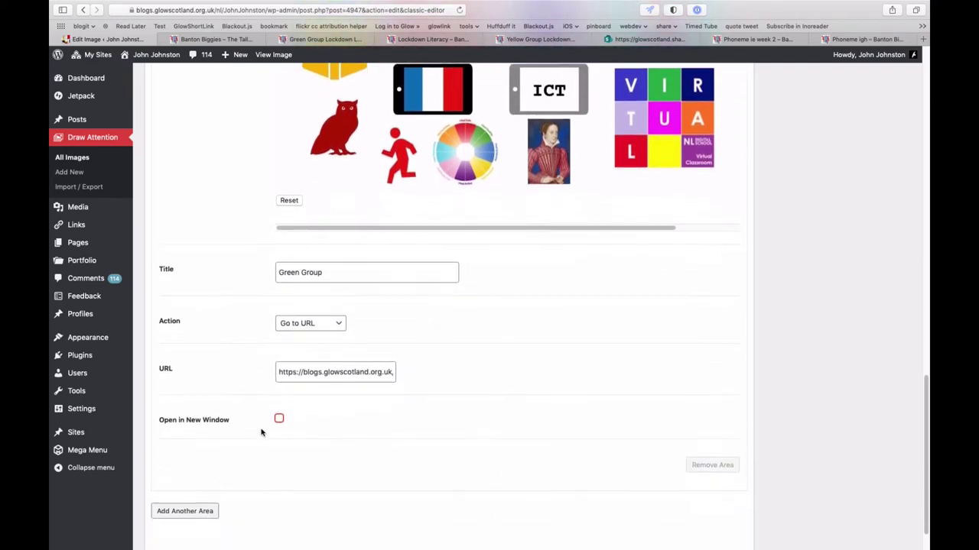
pyautogui.scroll(5, 225, 460)
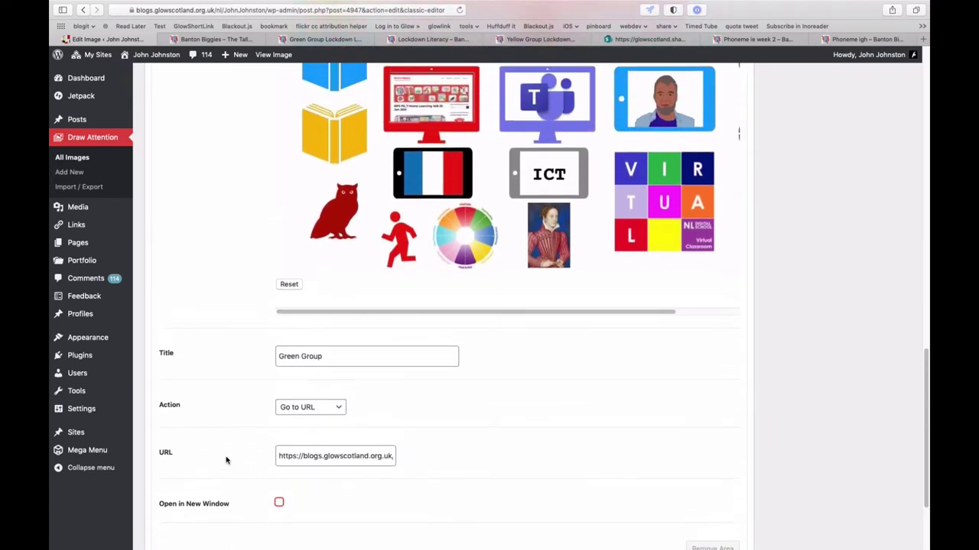
pyautogui.scroll(-5, 226, 461)
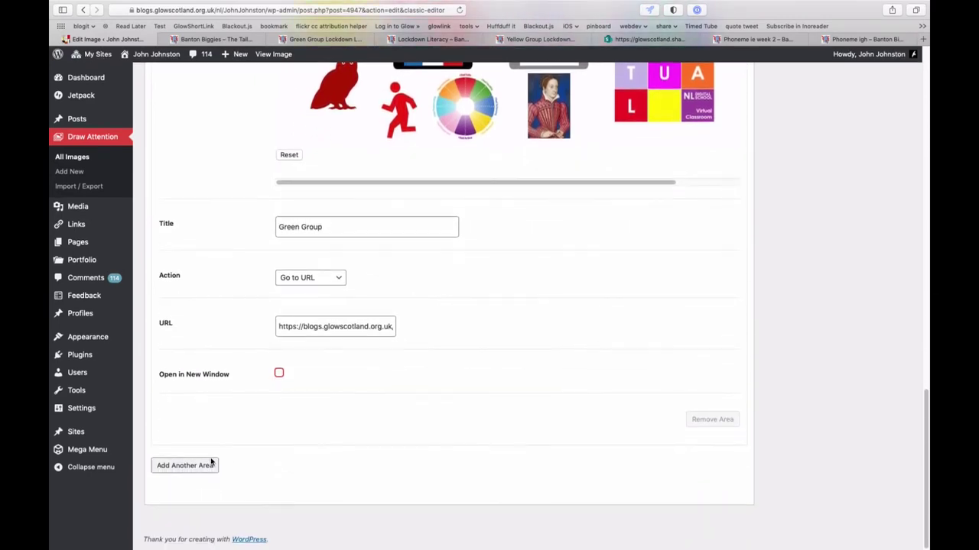
pyautogui.click(201, 466)
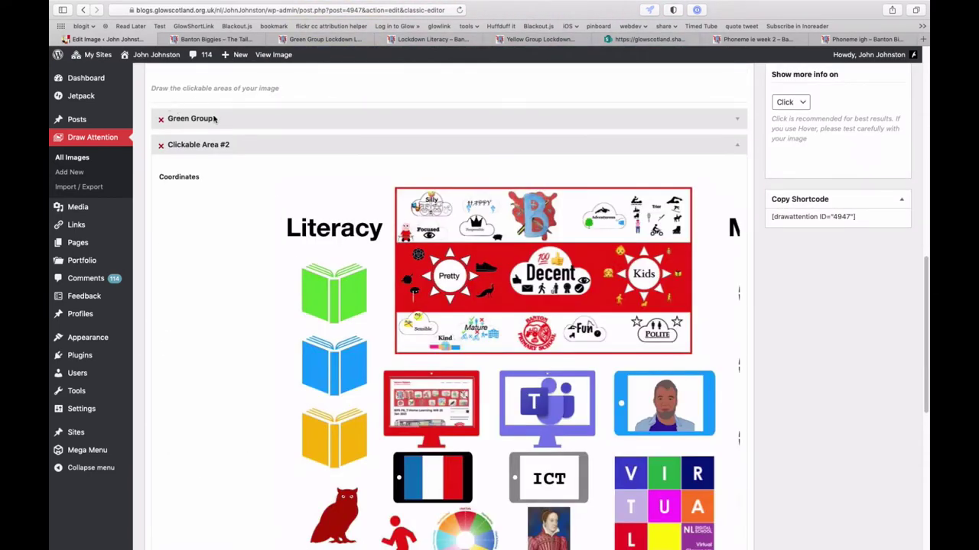
pyautogui.click(298, 332)
pyautogui.click(372, 329)
pyautogui.click(372, 392)
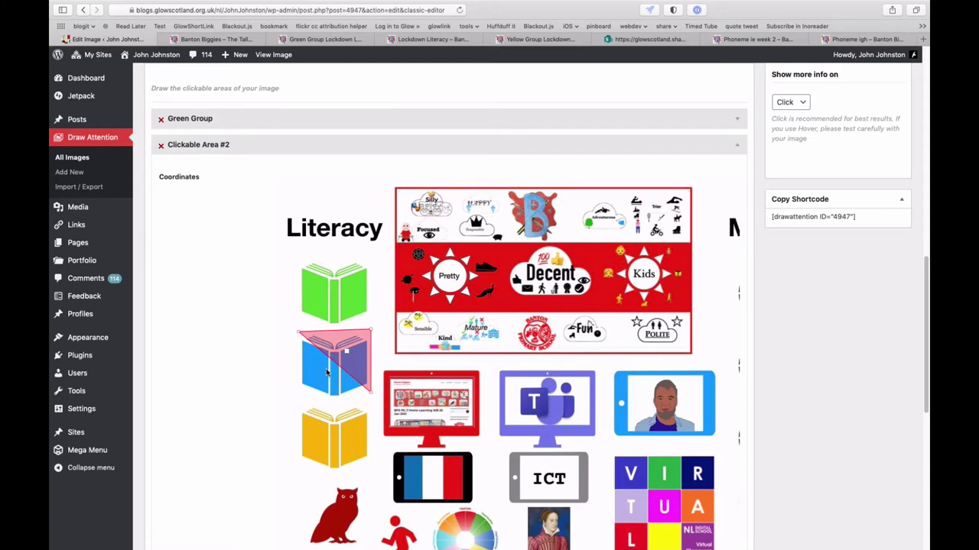
pyautogui.click(298, 392)
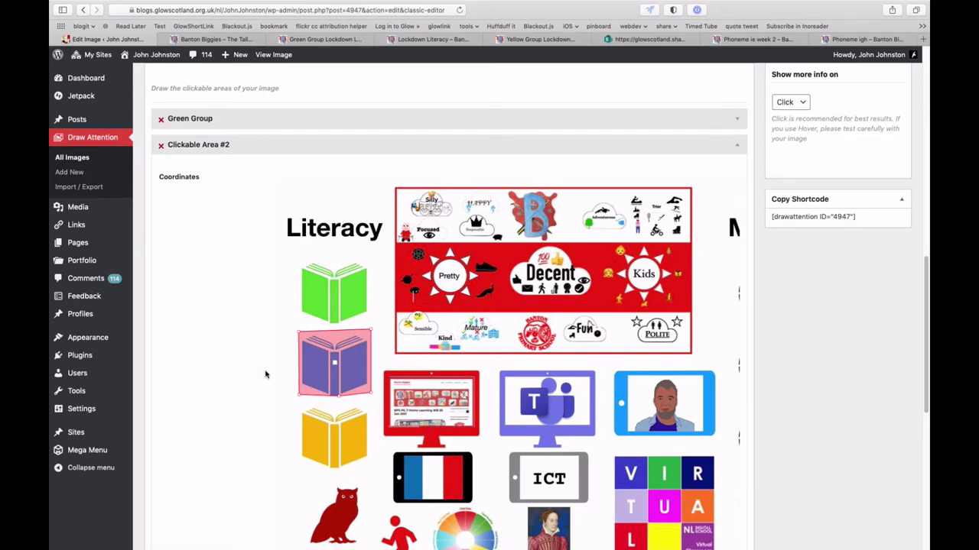
# Copy the web address of the open Blue Group Lockdown Literacy page and return to the image editor
pyautogui.scroll(-10, 267, 374)
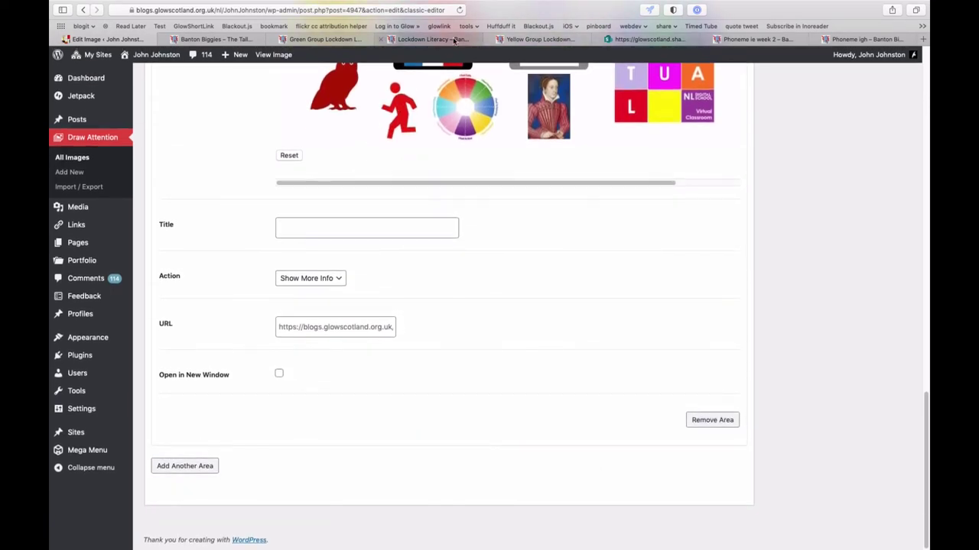
pyautogui.click(454, 40)
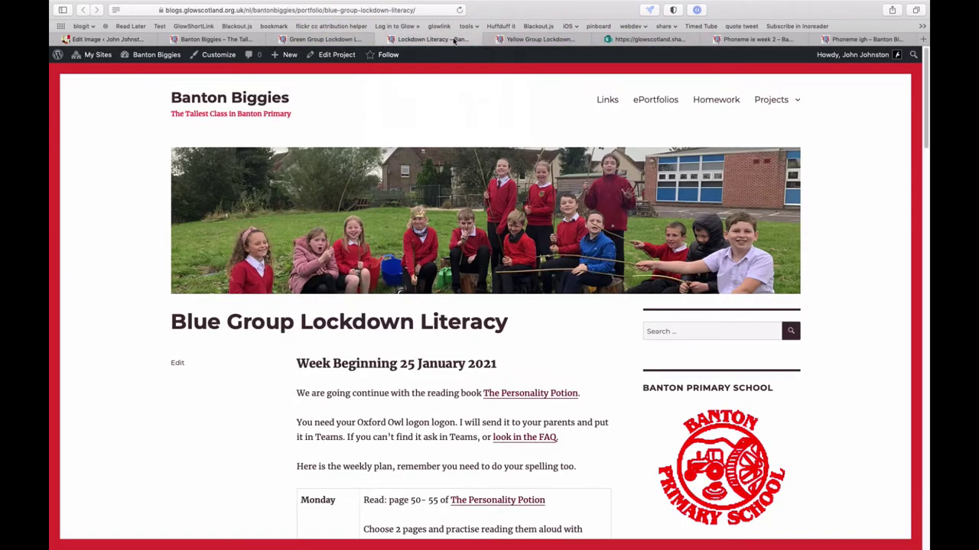
pyautogui.scroll(-5, 428, 260)
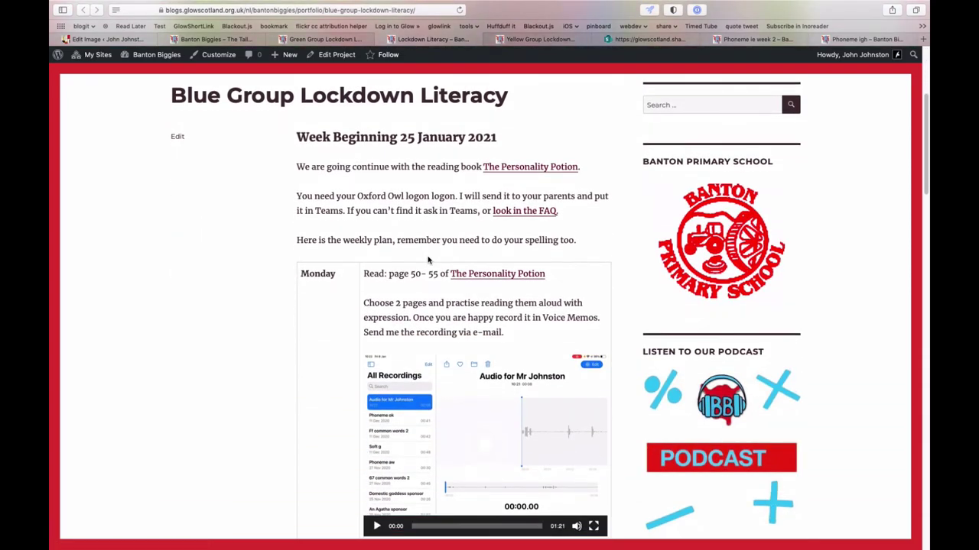
pyautogui.scroll(5, 429, 260)
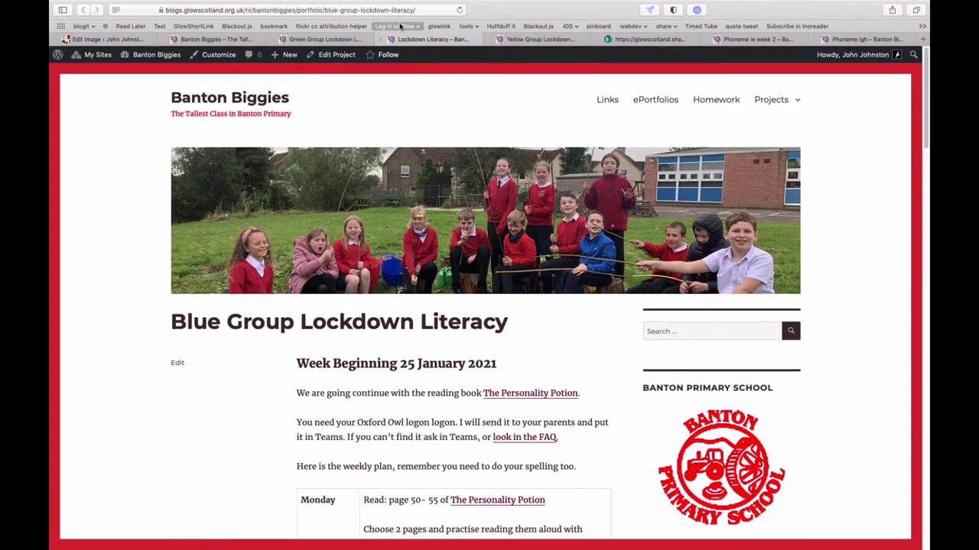
pyautogui.click(409, 11)
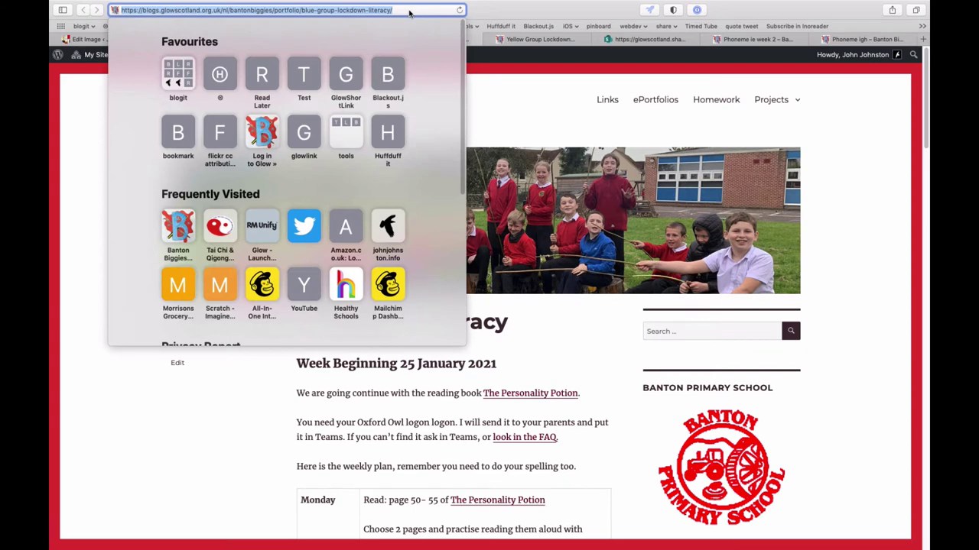
pyautogui.click(518, 104)
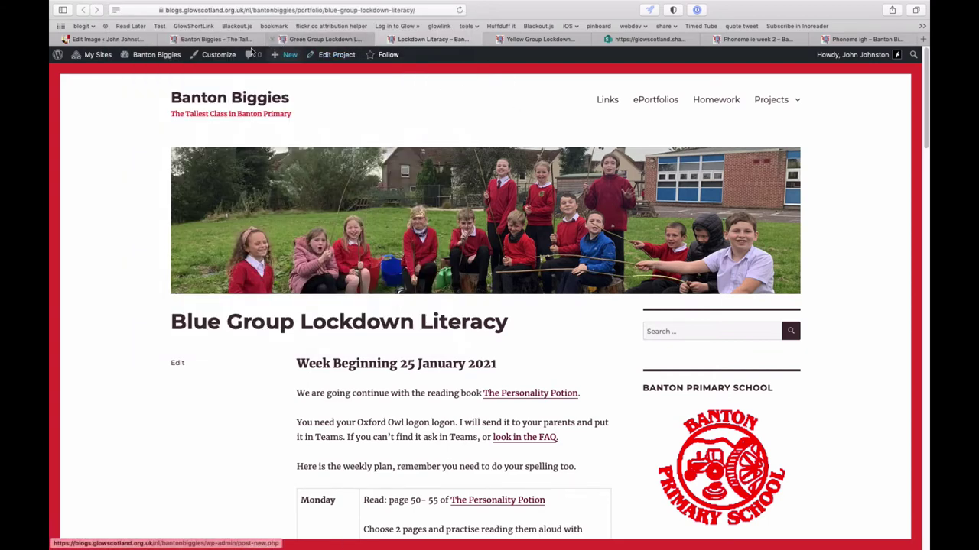
pyautogui.click(127, 40)
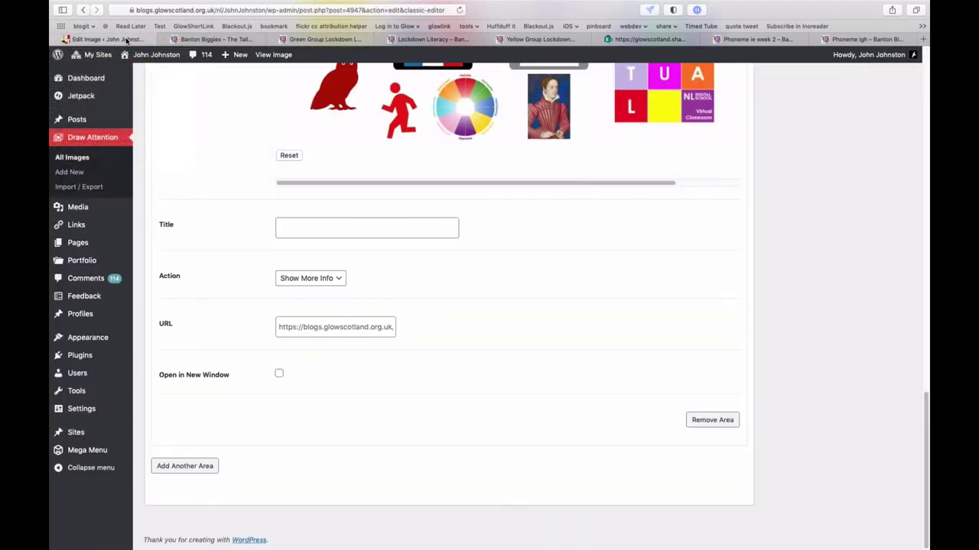
# Title the second area "Blue Group", set its action to Go to URL, and paste the copied Blue Group page address as the URL
pyautogui.click(311, 229)
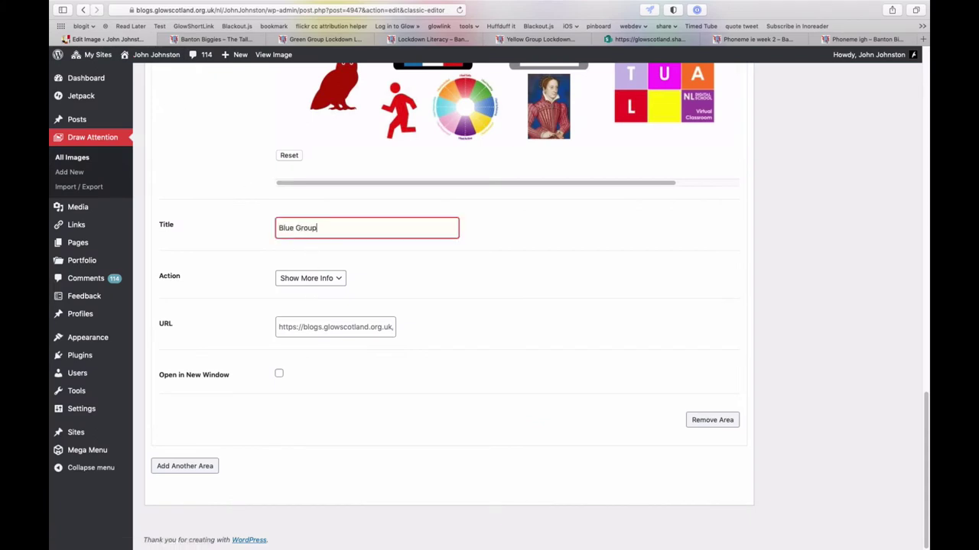
pyautogui.press('Tab')
pyautogui.click(334, 278)
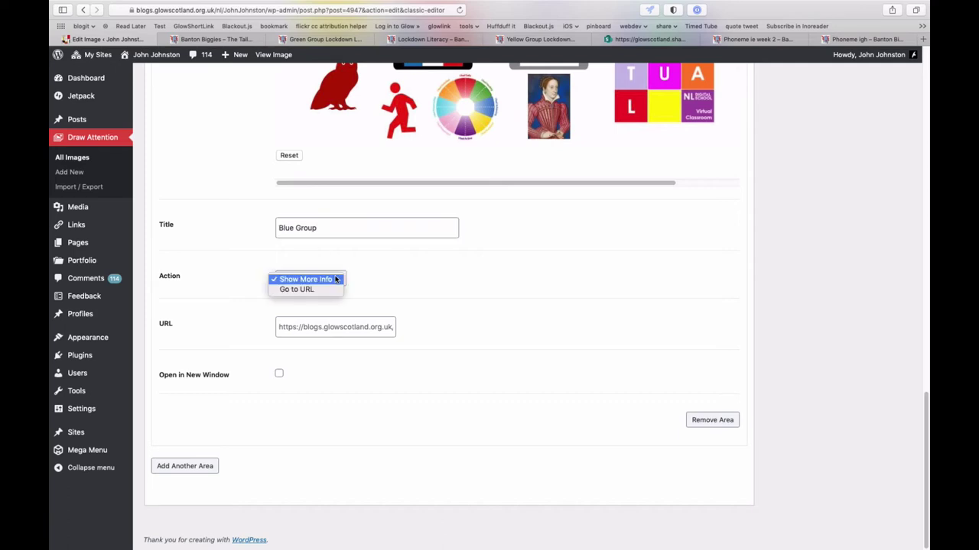
pyautogui.click(322, 315)
pyautogui.click(317, 329)
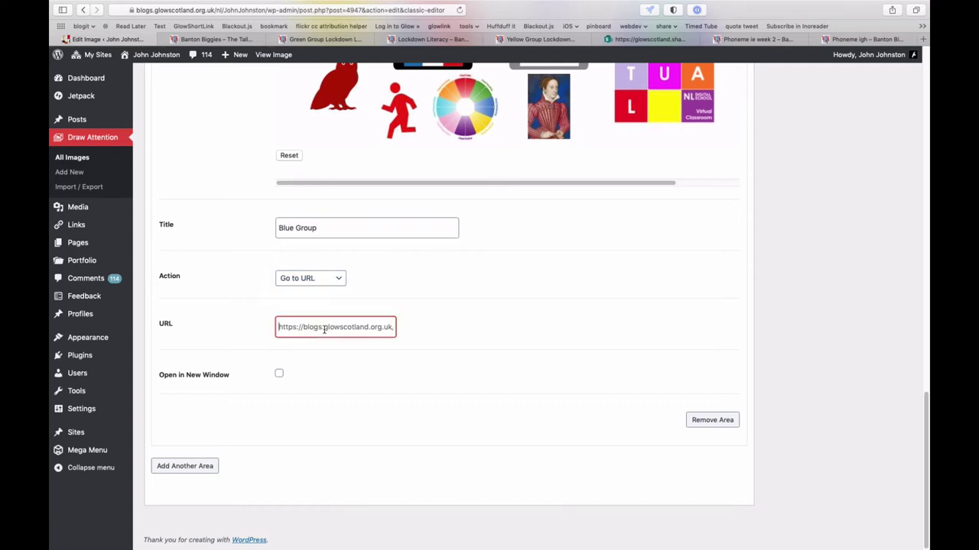
pyautogui.press('super+Right')
pyautogui.press('Tab')
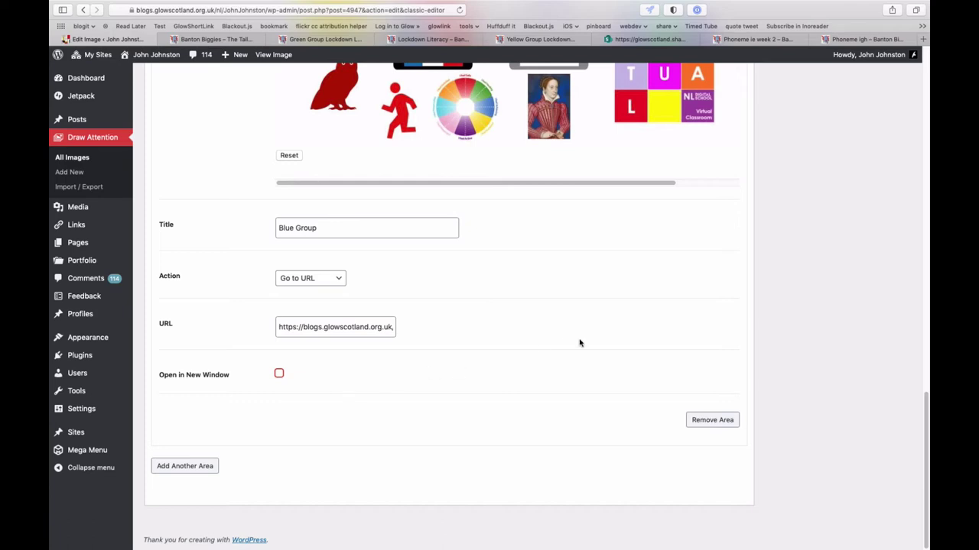
# Add a third clickable area and outline the blue tablet showing the man's portrait with four corner points
pyautogui.click(191, 466)
pyautogui.scroll(4, 262, 405)
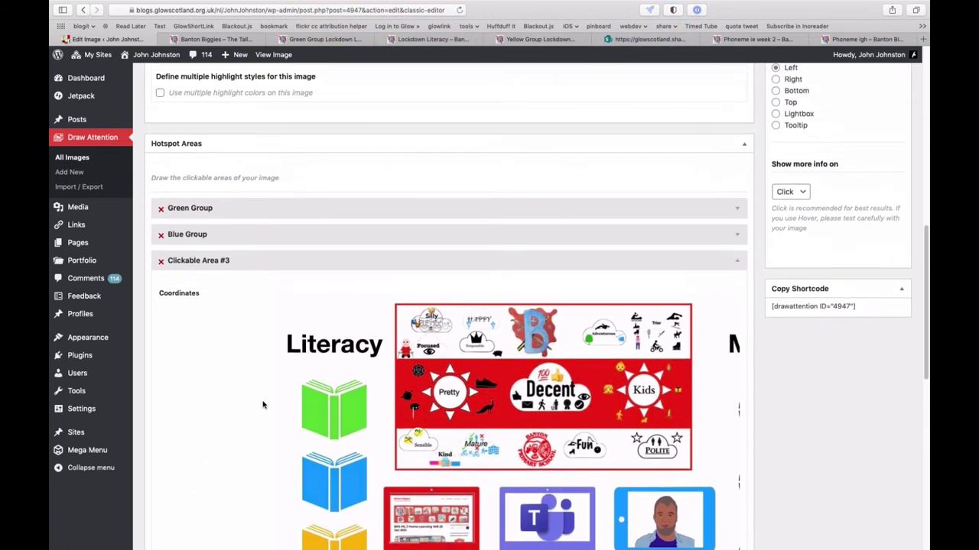
pyautogui.scroll(-8, 262, 404)
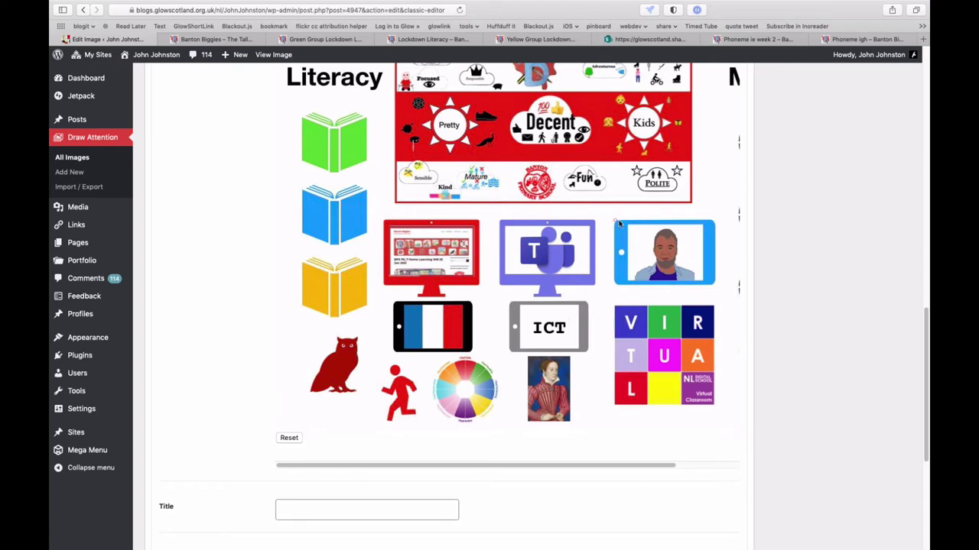
pyautogui.click(715, 219)
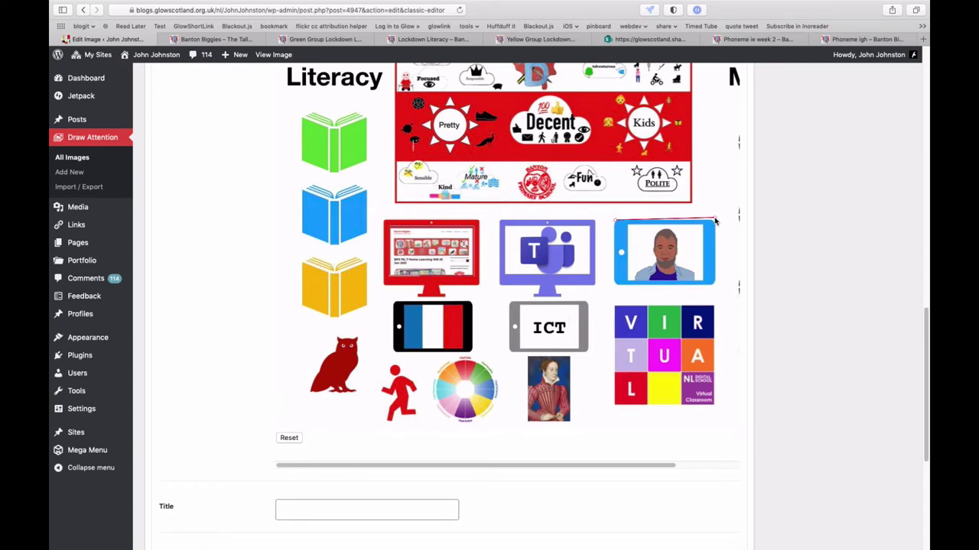
pyautogui.click(715, 282)
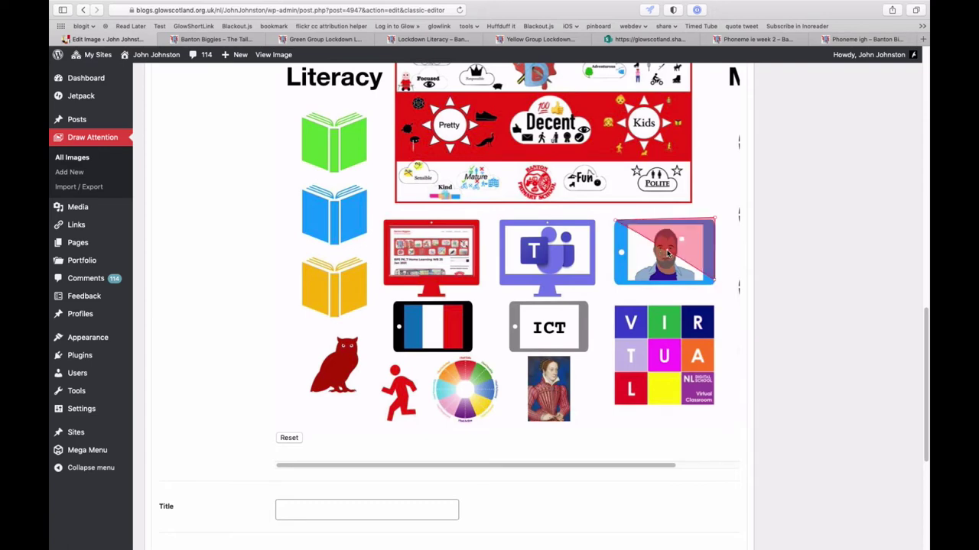
pyautogui.click(616, 283)
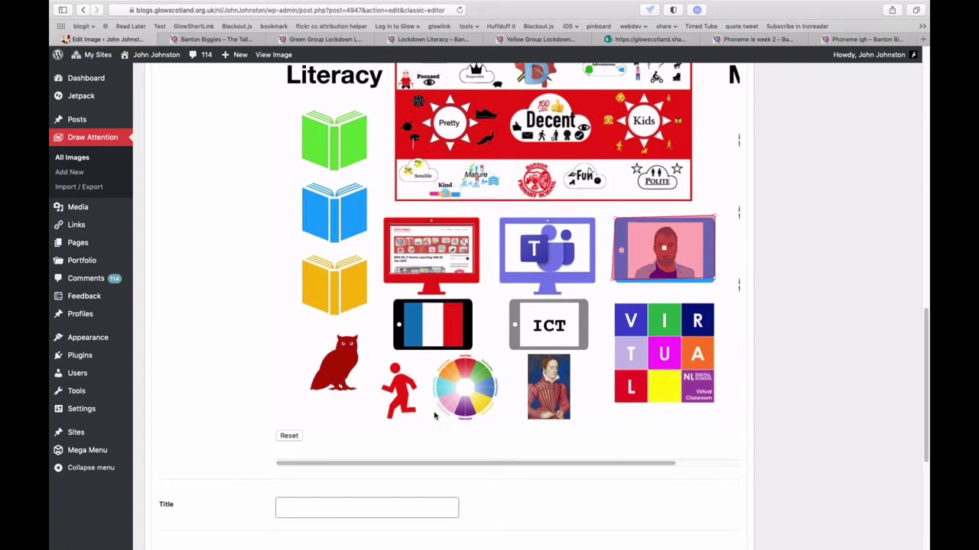
# Title the third area with the teacher's name and set its action to Show More Info
pyautogui.scroll(-3, 350, 386)
pyautogui.click(353, 385)
pyautogui.write('Mr Johnston')
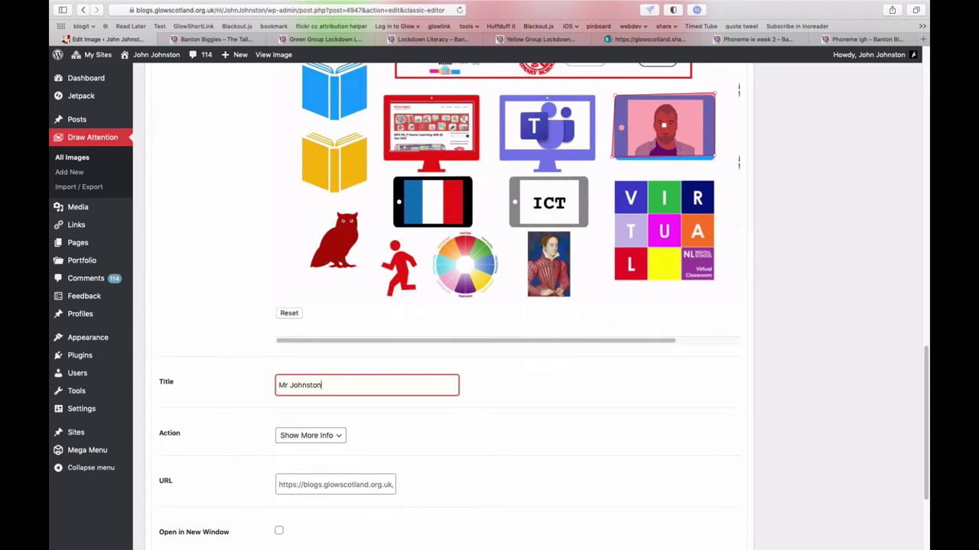
pyautogui.click(326, 434)
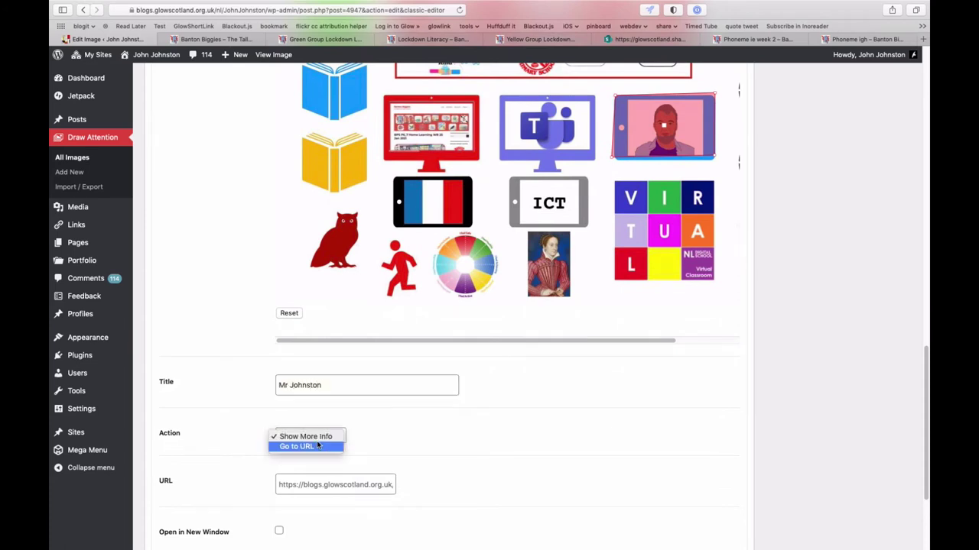
pyautogui.click(319, 440)
pyautogui.click(320, 439)
pyautogui.click(310, 426)
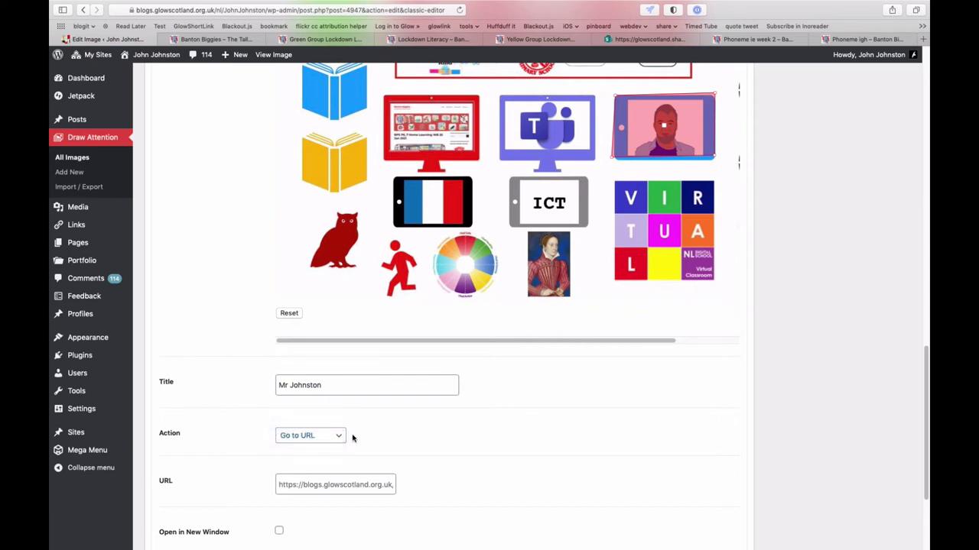
# Enter the area's description "You can get in touch in Teams or email me at" followed by the teacher's email address
pyautogui.scroll(-2, 375, 440)
pyautogui.scroll(-3, 375, 439)
pyautogui.click(298, 413)
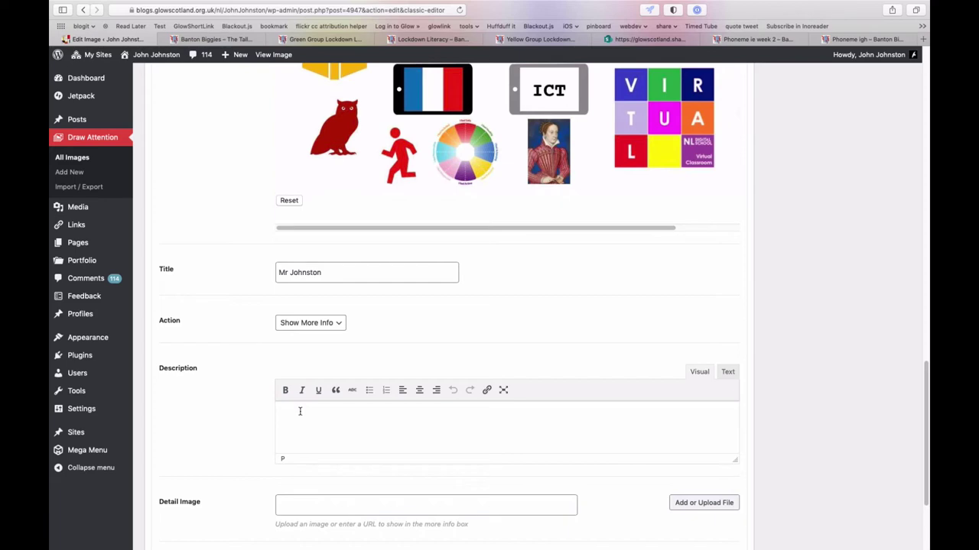
pyautogui.write('You can get in touch in T')
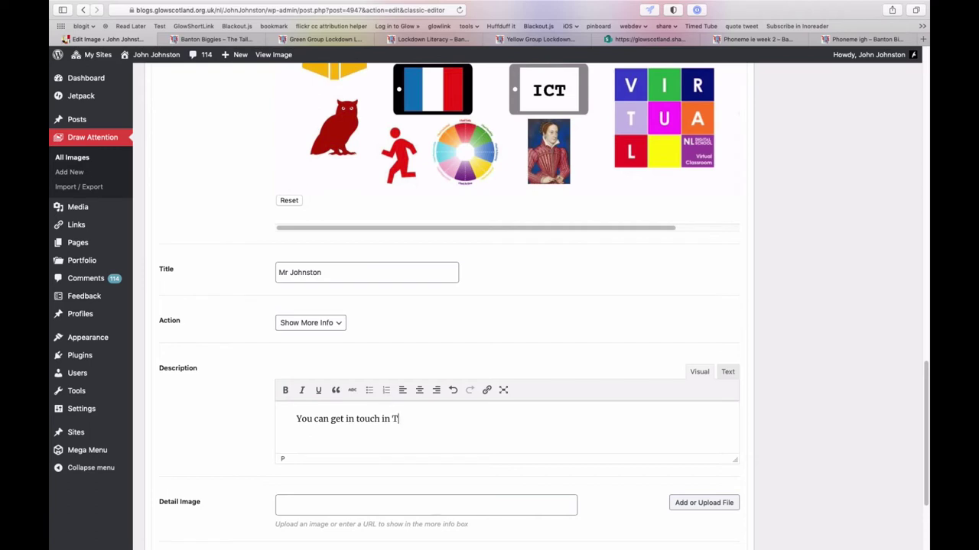
pyautogui.write('eams or email me at ;g')
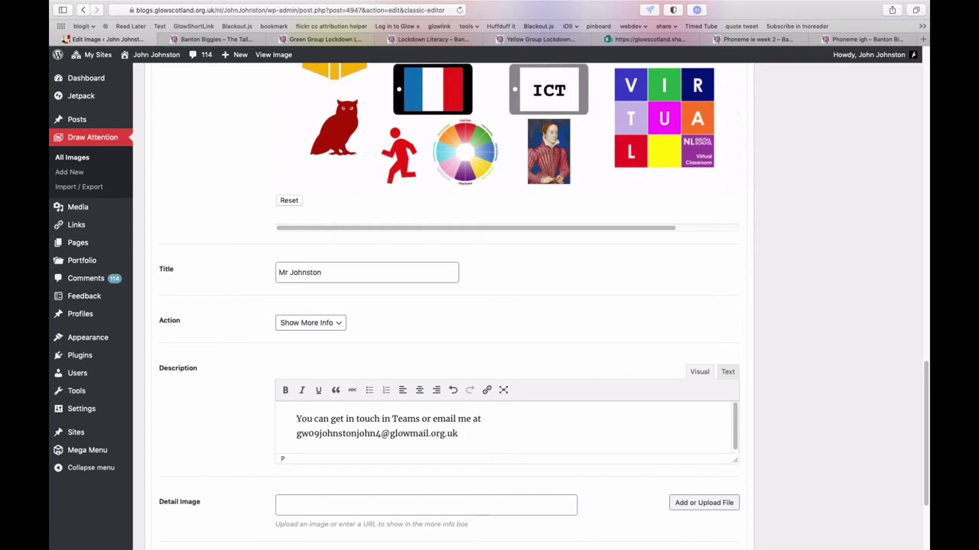
# Turn the email address in the description into a mailto link
pyautogui.moveTo(467, 433); pyautogui.dragTo(293, 437)
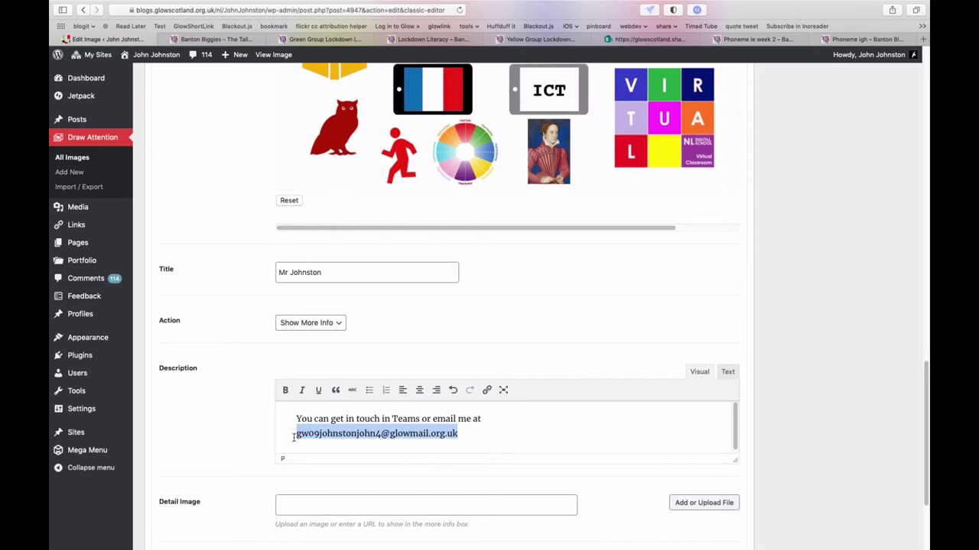
pyautogui.click(486, 390)
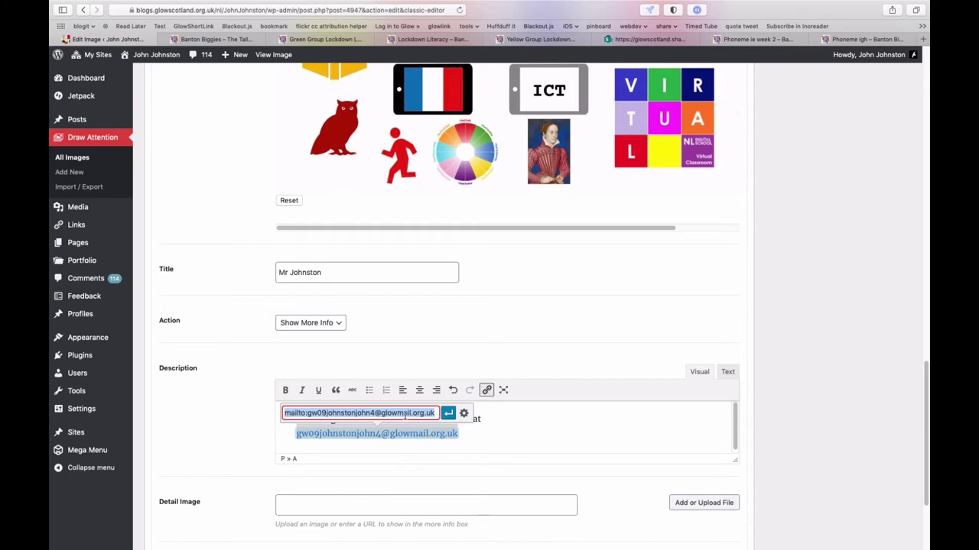
pyautogui.click(448, 414)
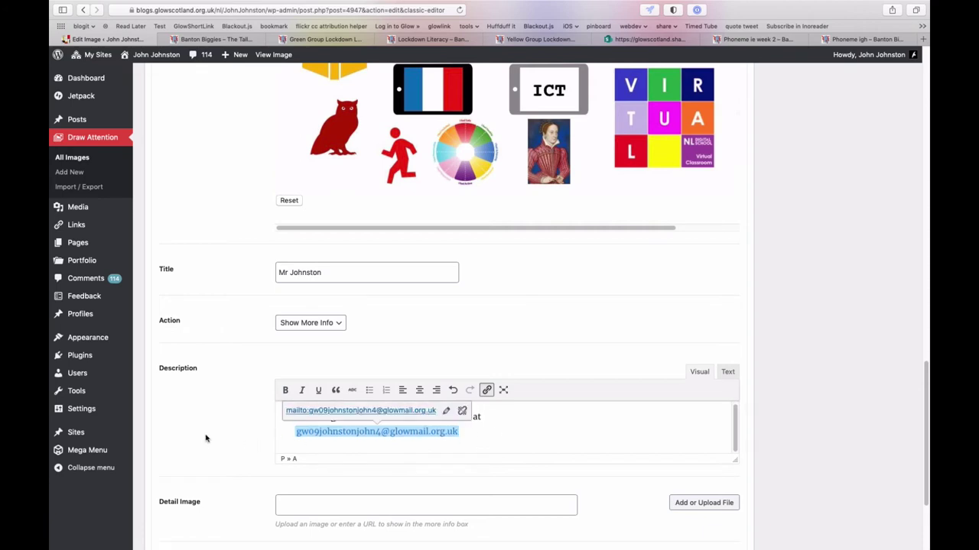
# Add a fourth clickable area and save the Virtual Classroom image as a draft
pyautogui.scroll(-2, 207, 439)
pyautogui.scroll(-2, 205, 438)
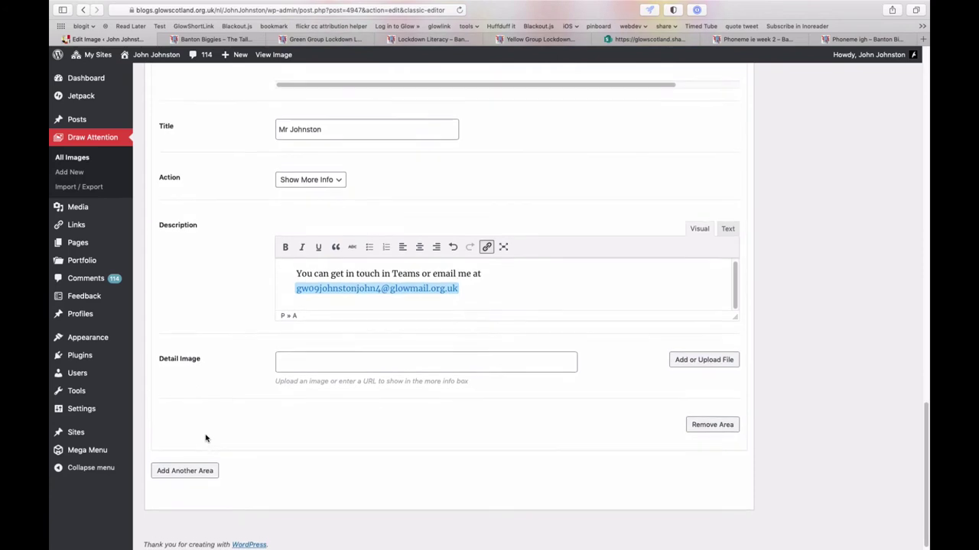
pyautogui.scroll(2, 205, 438)
pyautogui.scroll(2, 206, 438)
pyautogui.scroll(-3, 206, 437)
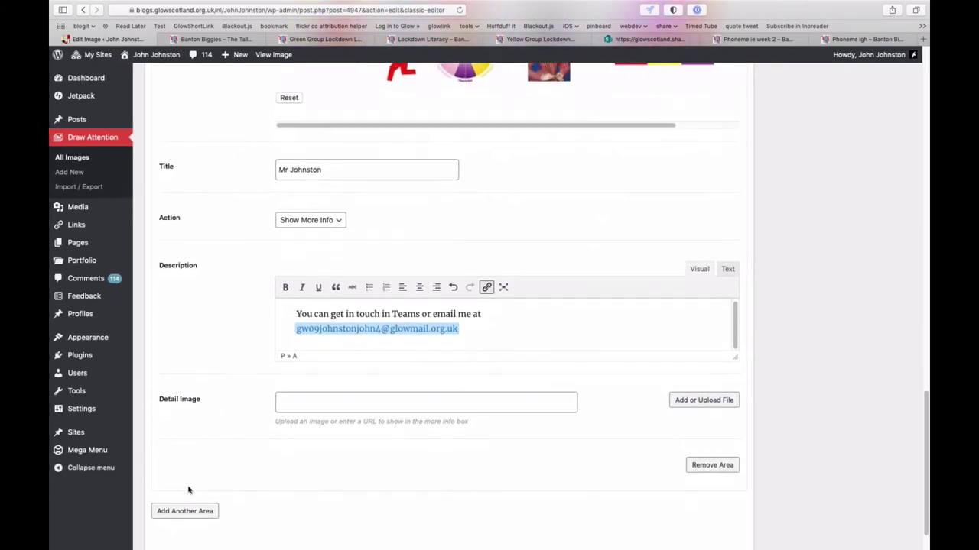
pyautogui.click(200, 511)
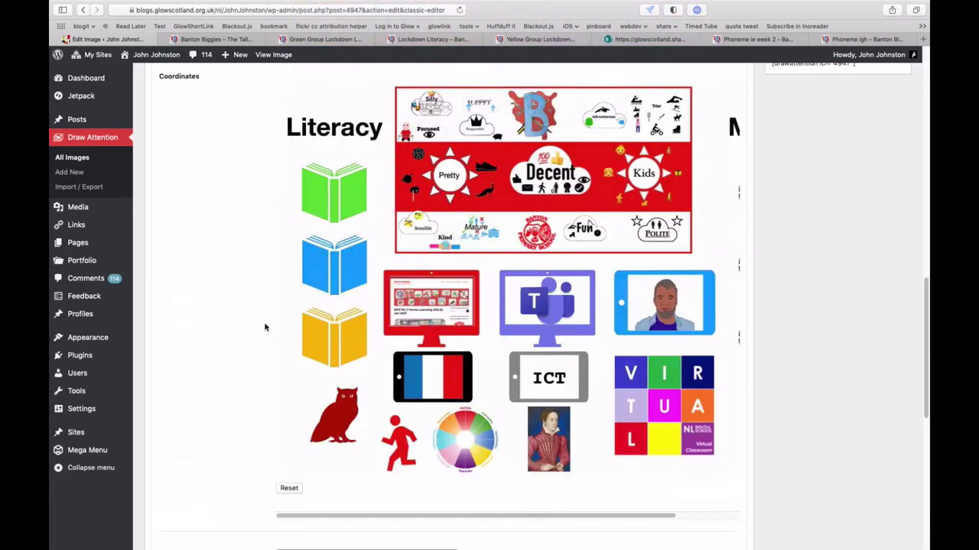
pyautogui.scroll(10, 397, 432)
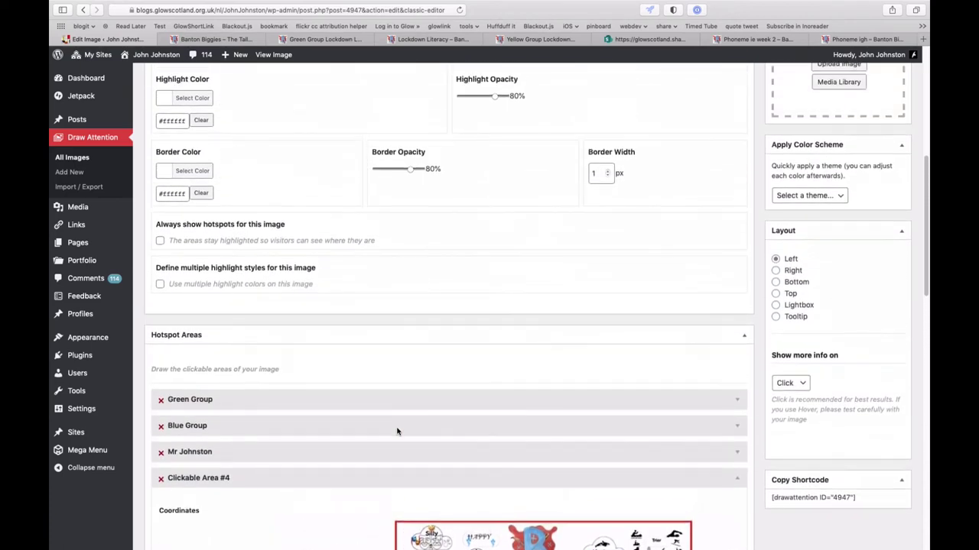
pyautogui.scroll(4, 397, 432)
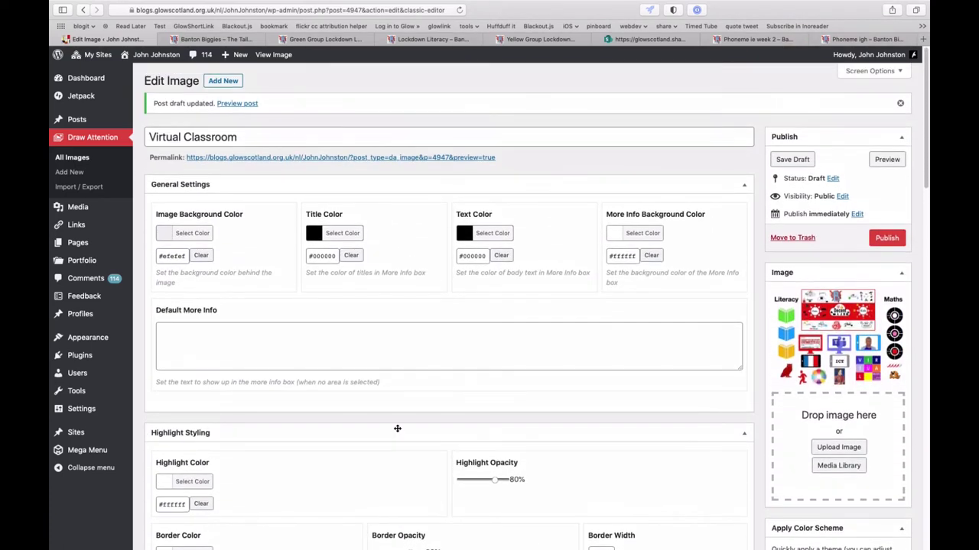
pyautogui.click(781, 163)
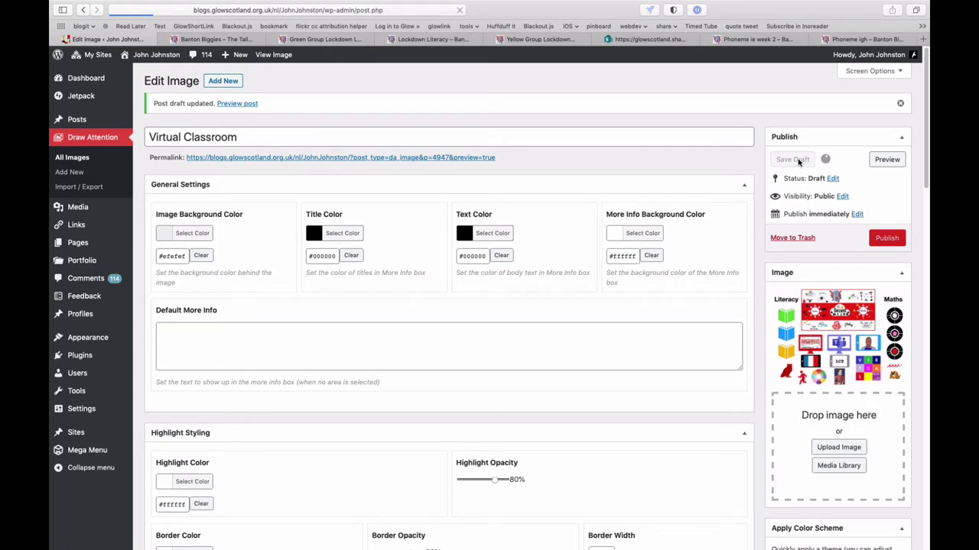
# Preview the interactive image and show the information for the blue tablet with the man's portrait
pyautogui.click(887, 160)
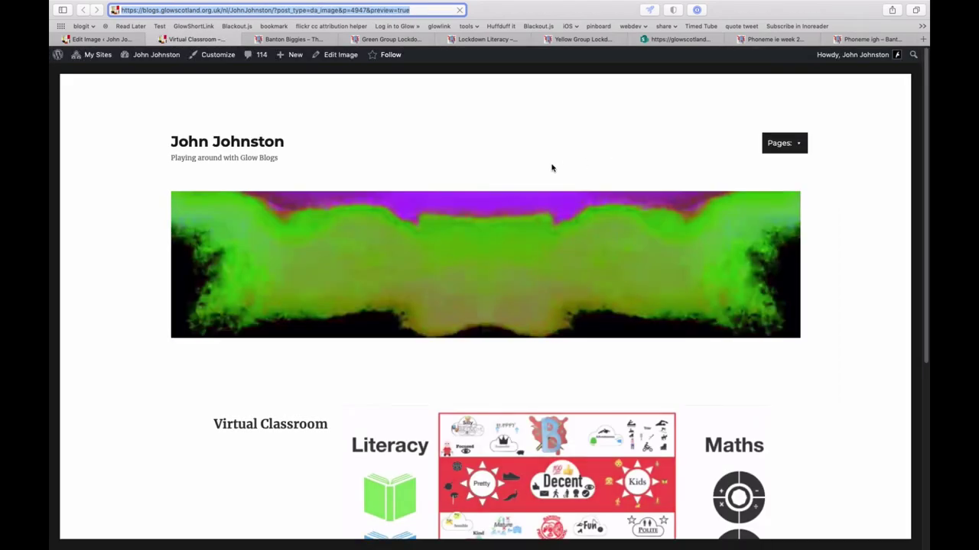
pyautogui.scroll(-5, 492, 307)
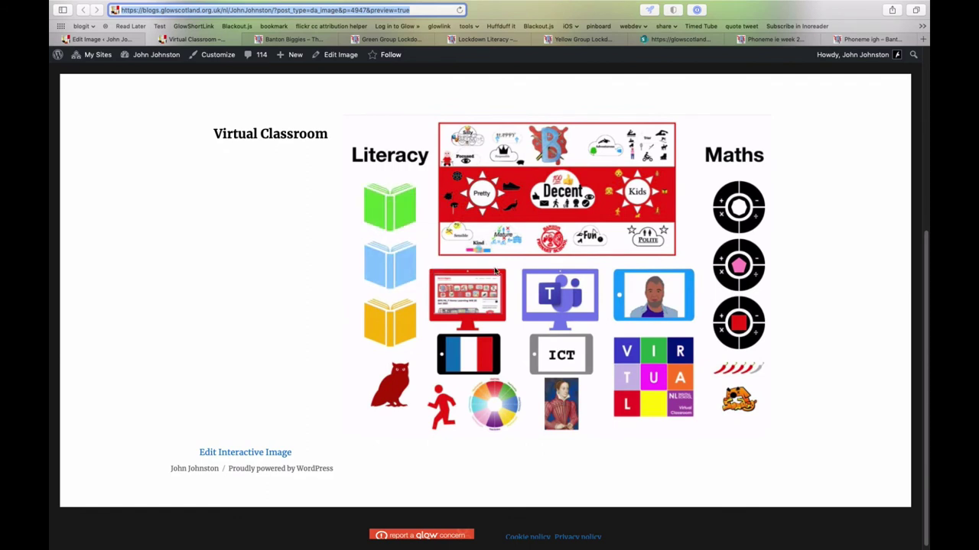
pyautogui.click(669, 290)
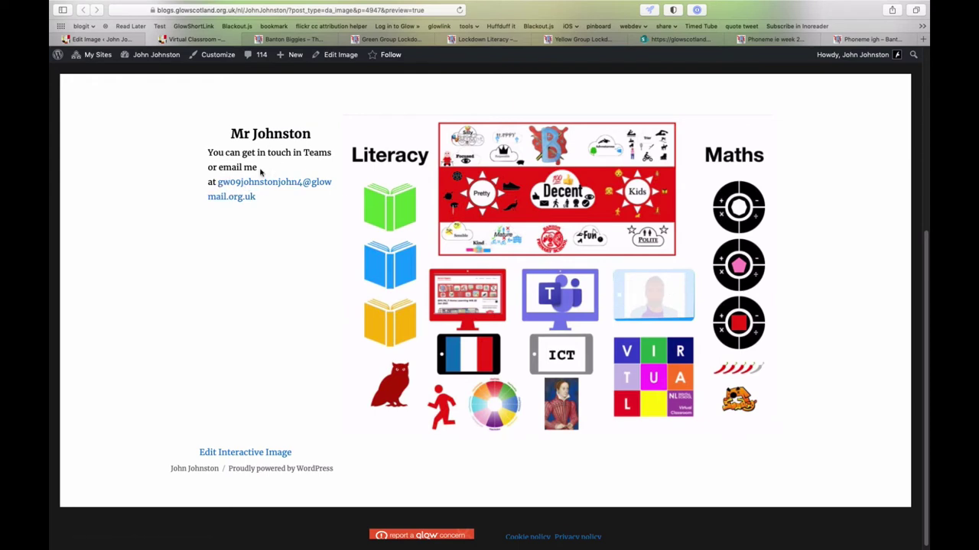
# Return to the image editor and set the layout to Lightbox
pyautogui.click(119, 40)
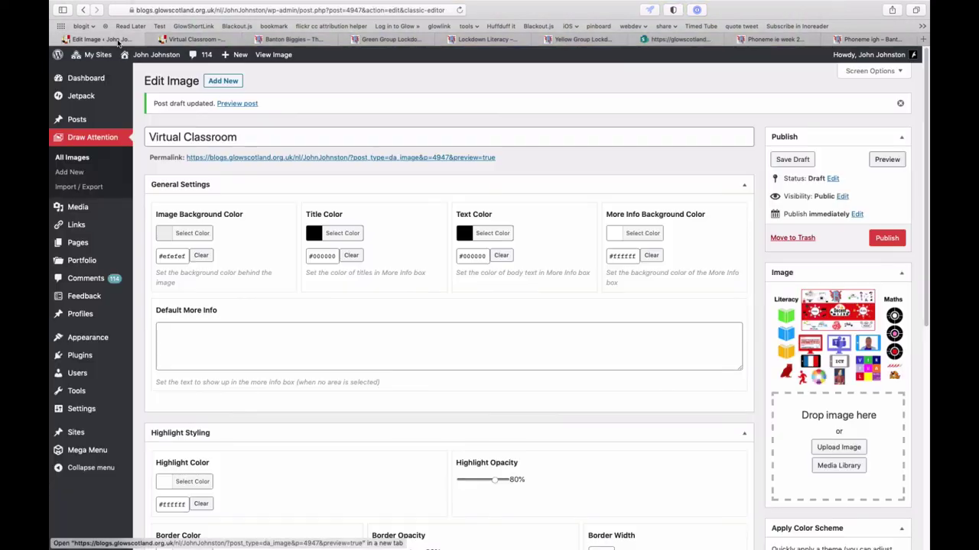
pyautogui.scroll(-3, 765, 431)
pyautogui.scroll(-5, 765, 431)
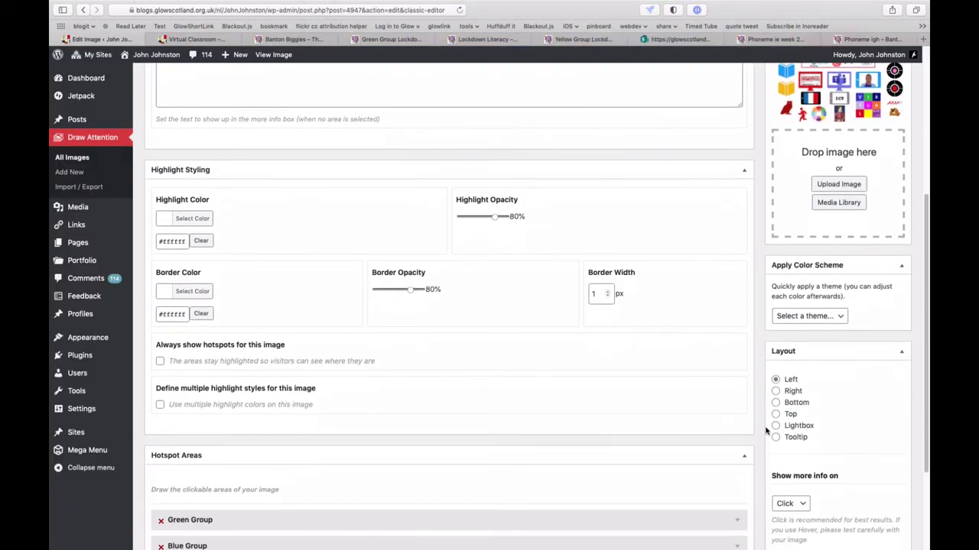
pyautogui.scroll(2, 765, 430)
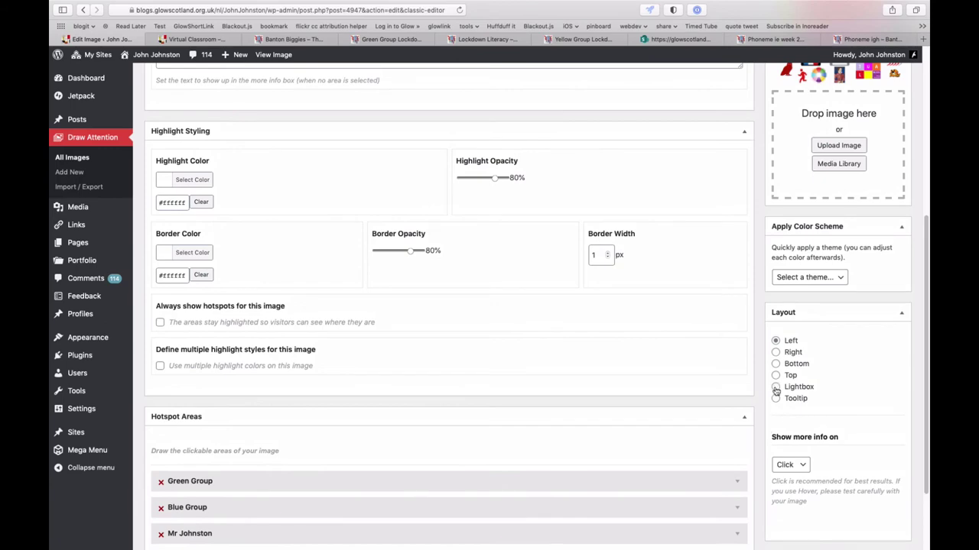
pyautogui.click(776, 387)
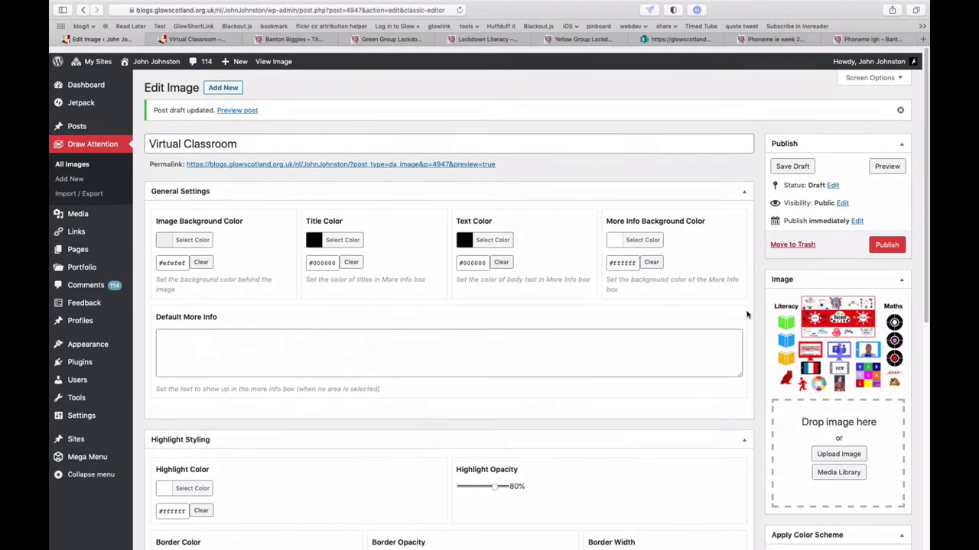
# Check the refreshed preview by opening the portrait tablet's information lightbox and closing it again
pyautogui.click(196, 39)
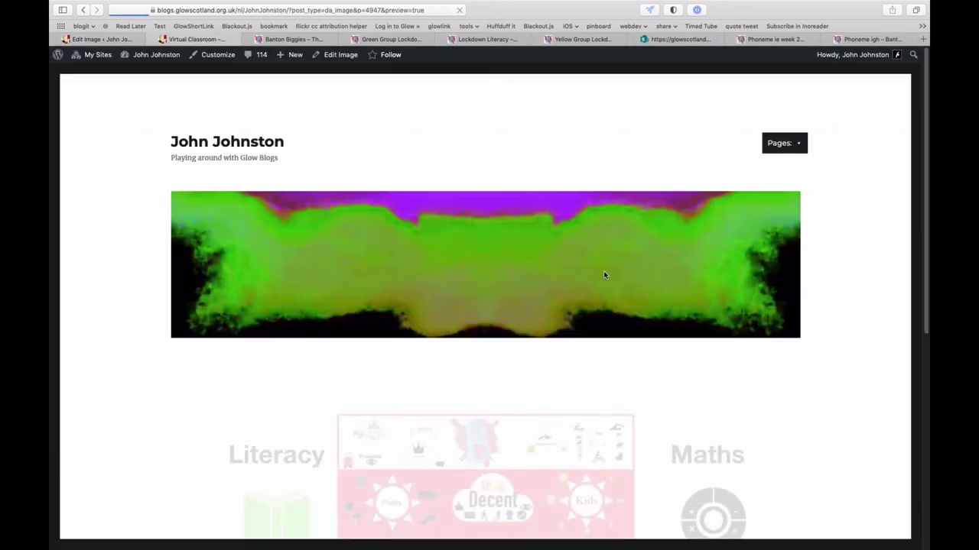
pyautogui.scroll(-5, 604, 275)
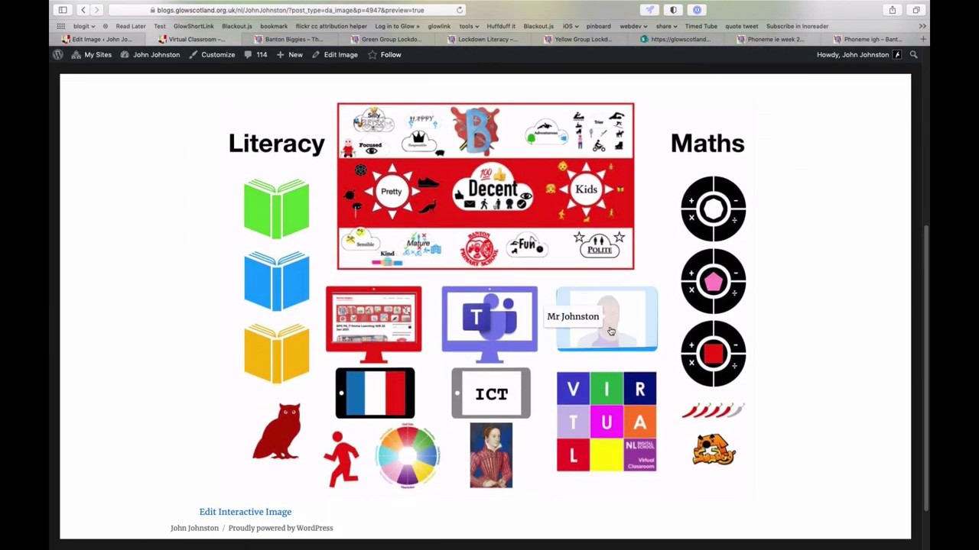
pyautogui.click(613, 326)
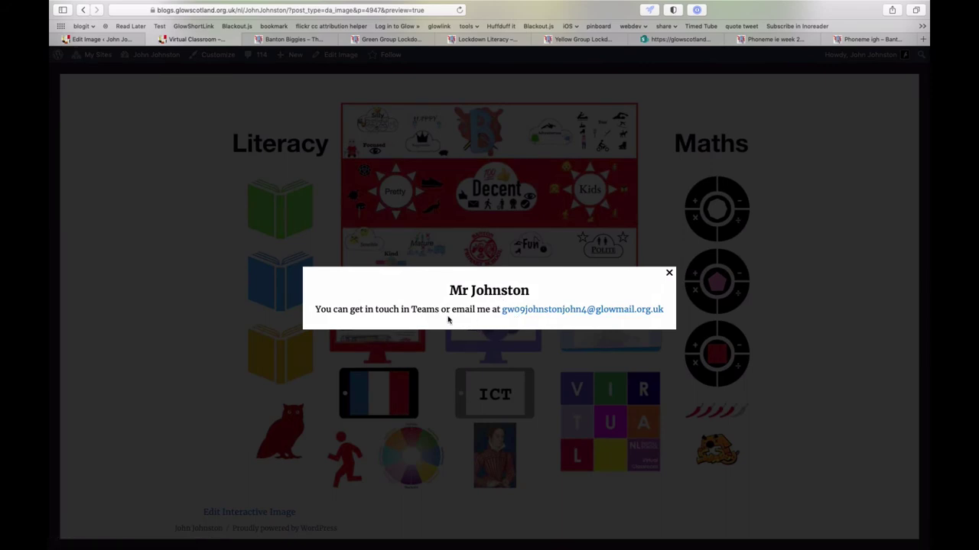
pyautogui.click(669, 274)
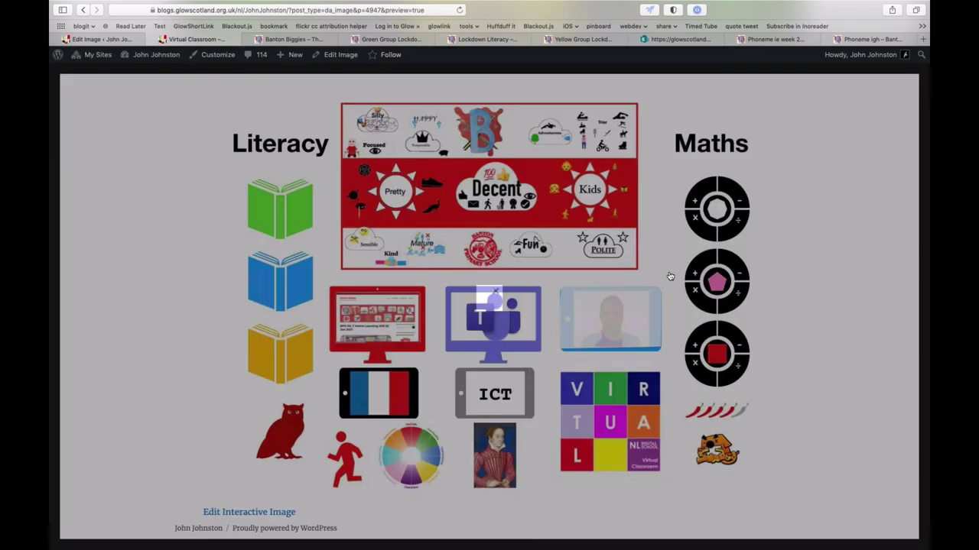
pyautogui.scroll(5, 234, 92)
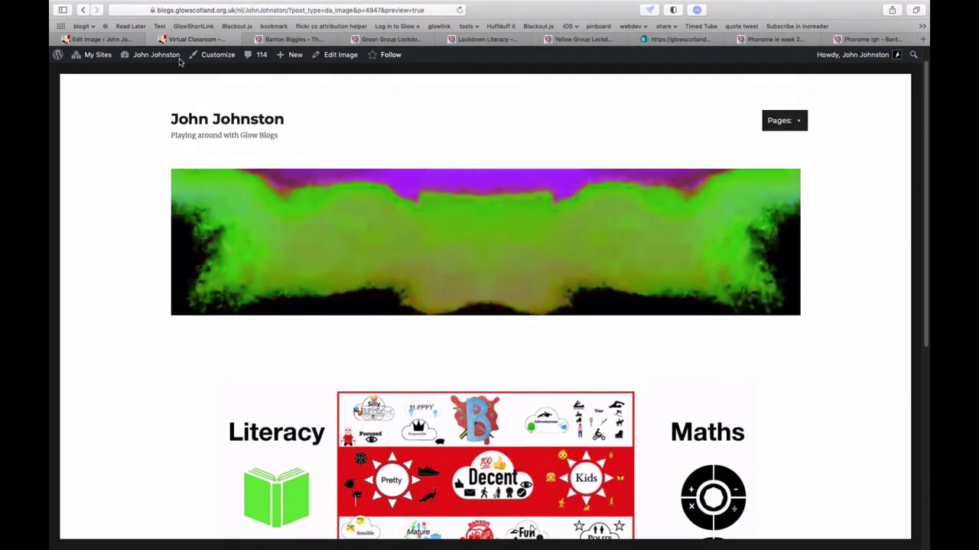
# Return to the image editor, add another clickable area after Sumdog, and outline the colour wheel with four corner points
pyautogui.click(116, 40)
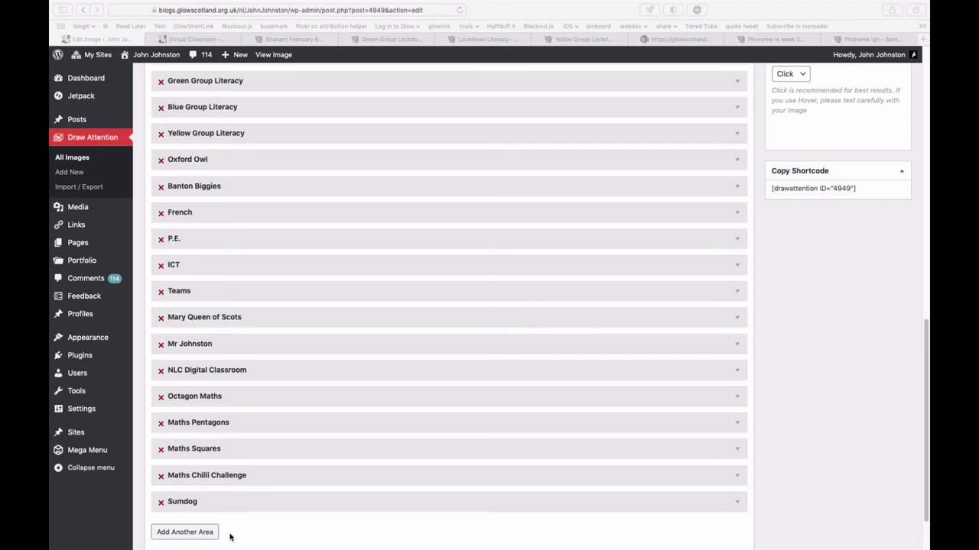
pyautogui.click(206, 535)
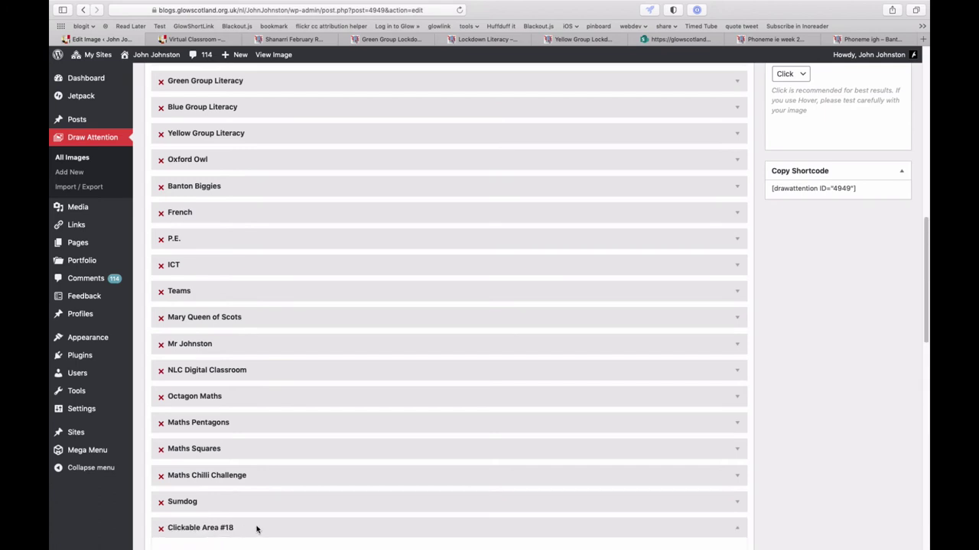
pyautogui.scroll(-10, 258, 526)
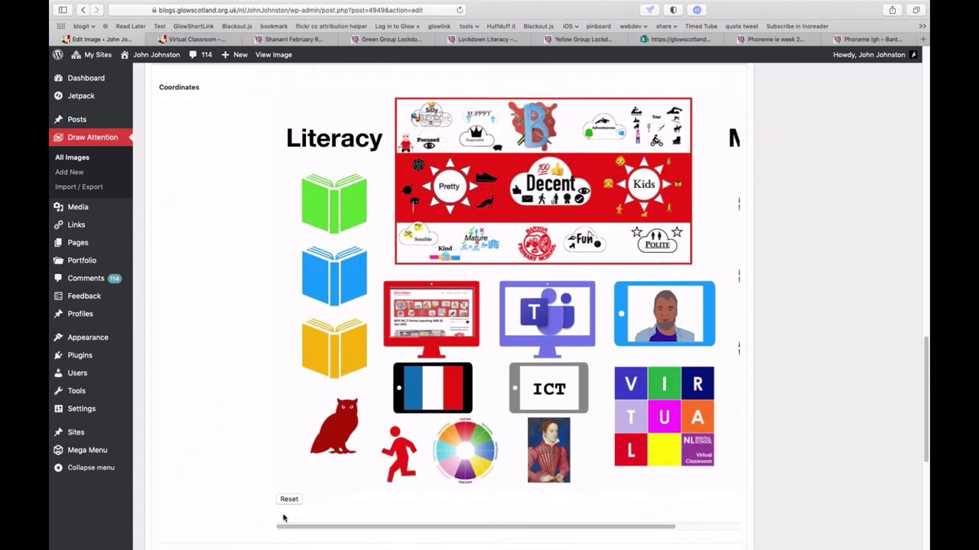
pyautogui.hscroll(1, 474, 443)
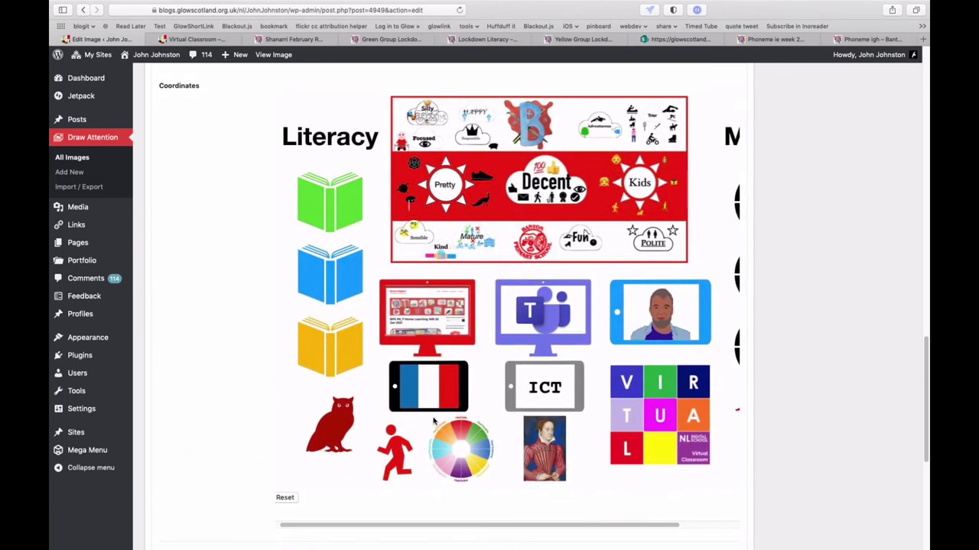
pyautogui.click(499, 419)
pyautogui.click(501, 480)
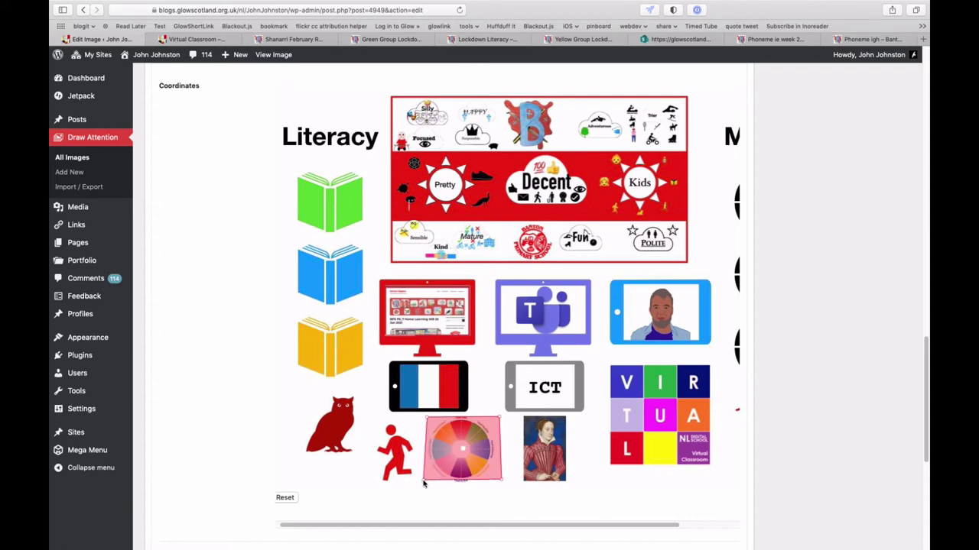
pyautogui.click(424, 484)
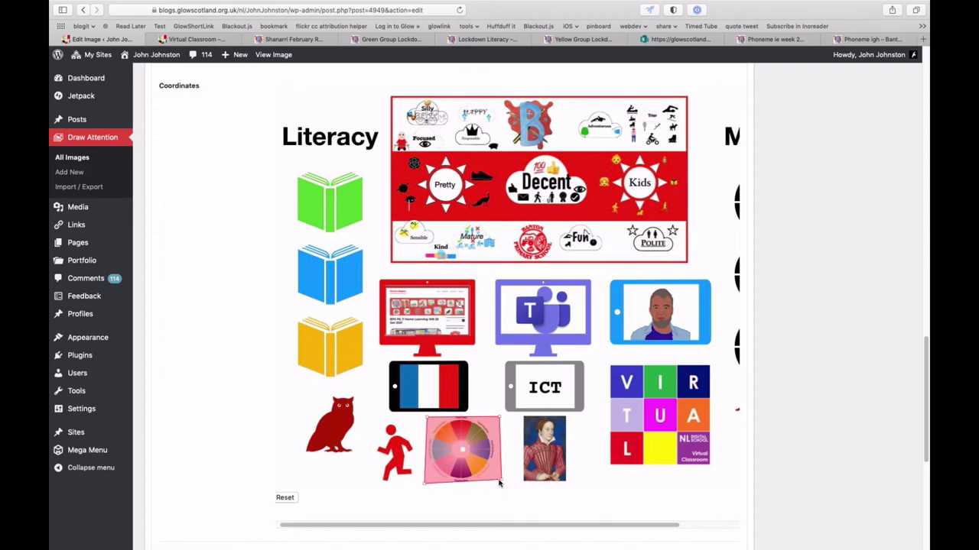
pyautogui.moveTo(499, 483); pyautogui.dragTo(501, 488)
# Title the new colour wheel area "Shanarri"
pyautogui.scroll(-5, 408, 490)
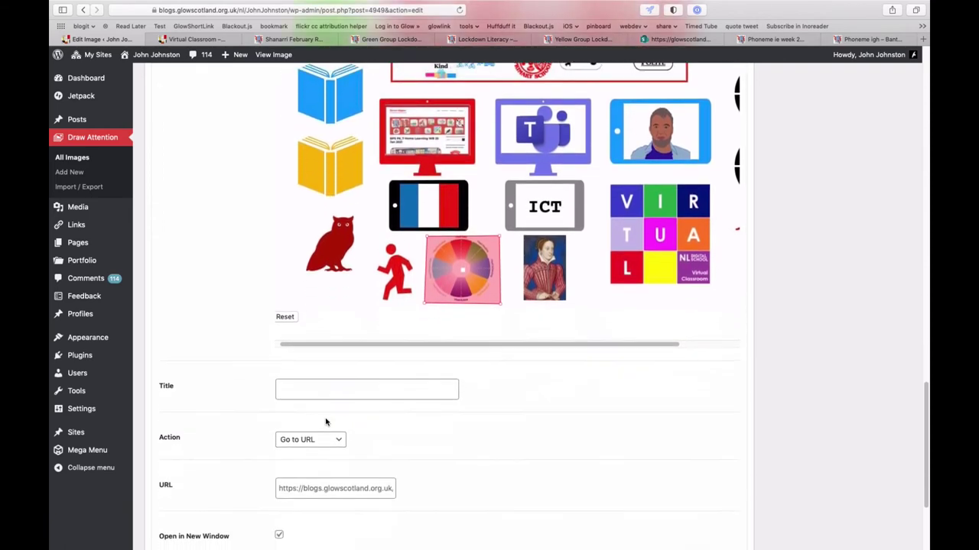
pyautogui.click(324, 365)
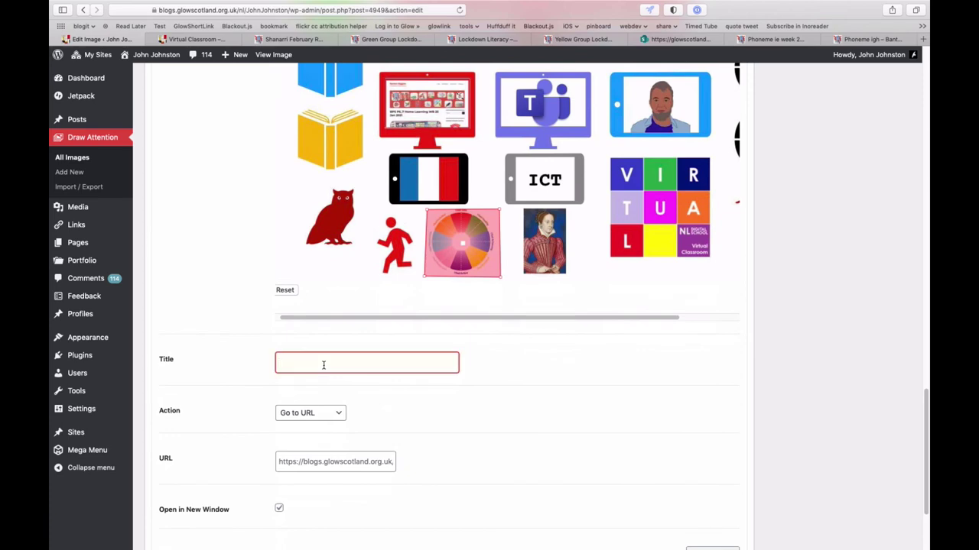
pyautogui.write('Shanarri')
# Copy the address of the open Shanarri February Respected page into the Shanarri area's URL and turn off Open in New Window
pyautogui.click(282, 40)
pyautogui.click(320, 11)
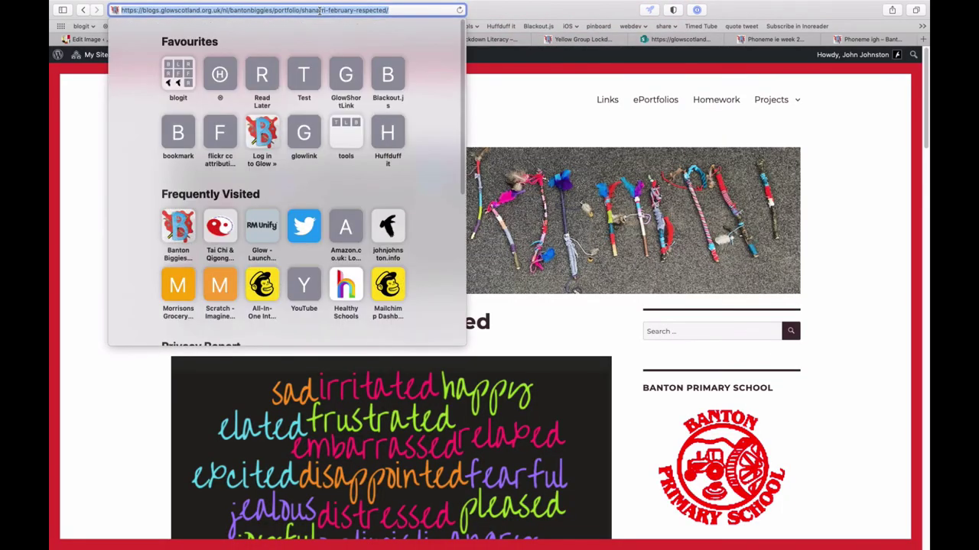
pyautogui.click(79, 122)
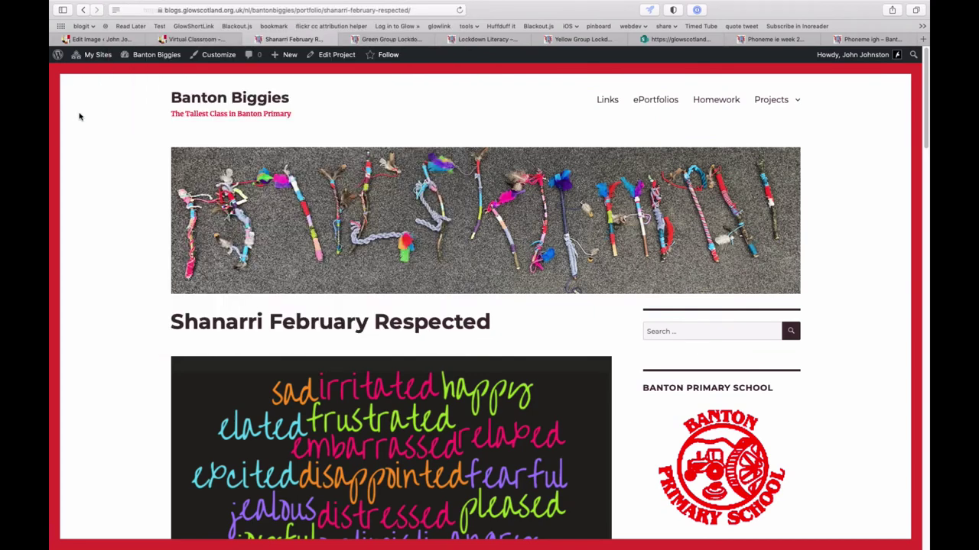
pyautogui.click(90, 39)
pyautogui.click(304, 457)
pyautogui.write('https://blogs.glowscotland.org.uk/nl/JohnJohnston/portfolio/shanarri-february-respected/')
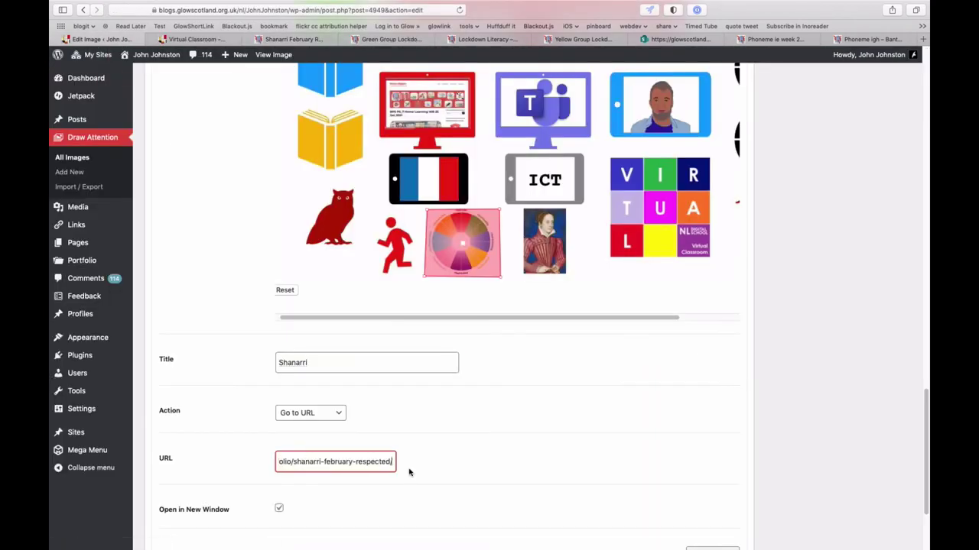
pyautogui.click(280, 509)
# Collapse the Shanarri area and update the Virtual Classroom image to save the changes
pyautogui.scroll(-3, 451, 498)
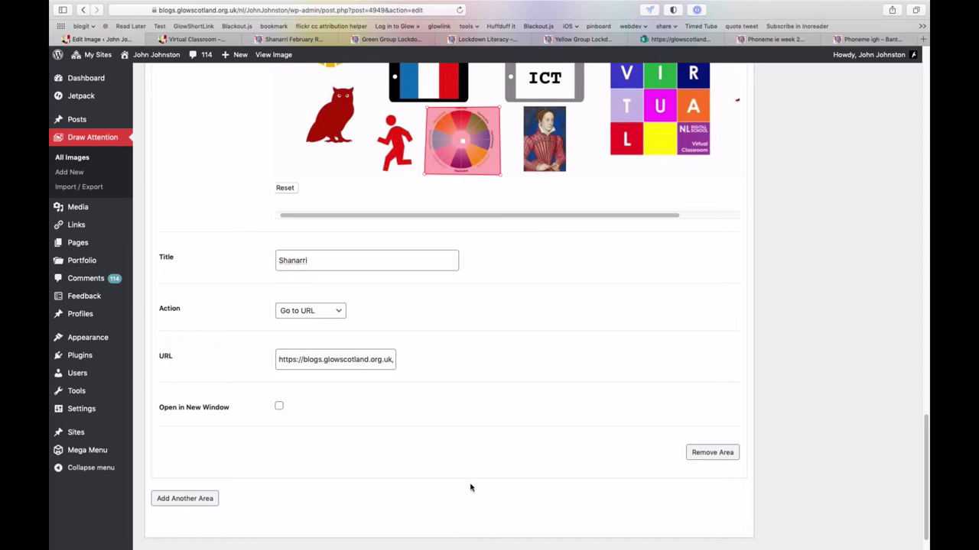
pyautogui.scroll(10, 498, 480)
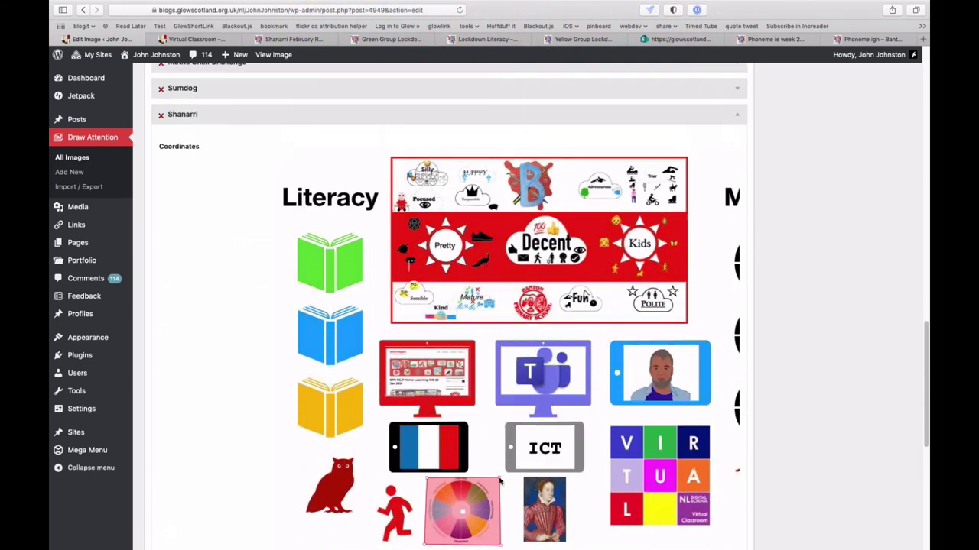
pyautogui.scroll(4, 501, 480)
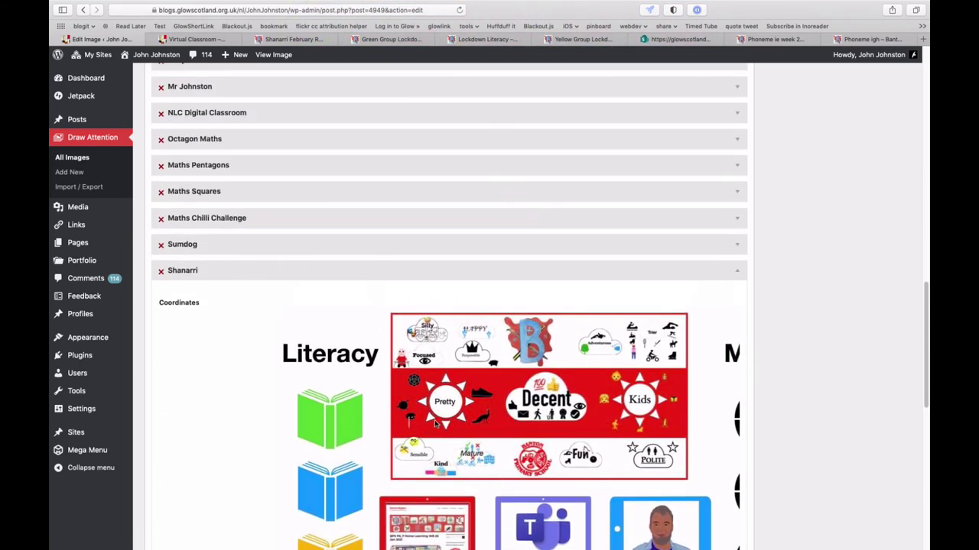
pyautogui.click(737, 273)
pyautogui.scroll(12, 688, 298)
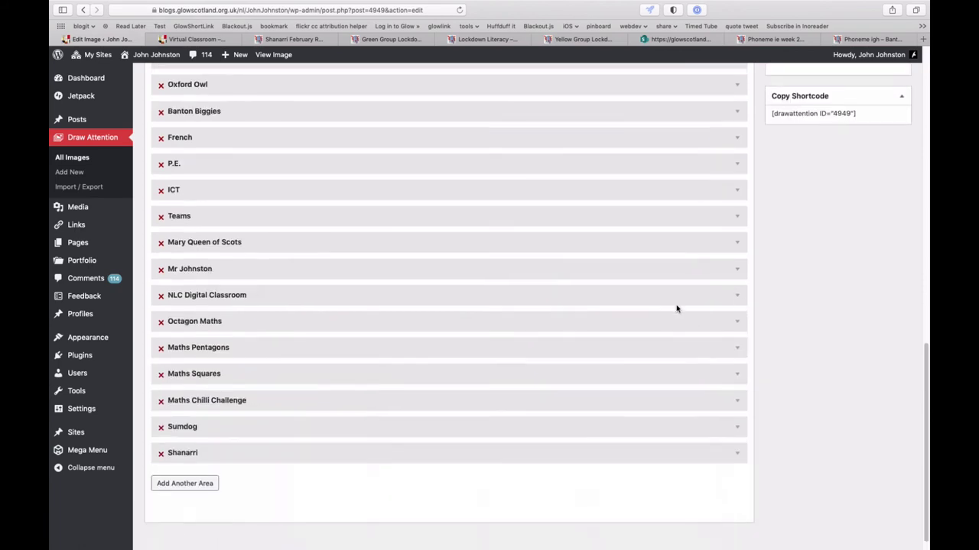
pyautogui.scroll(2, 677, 308)
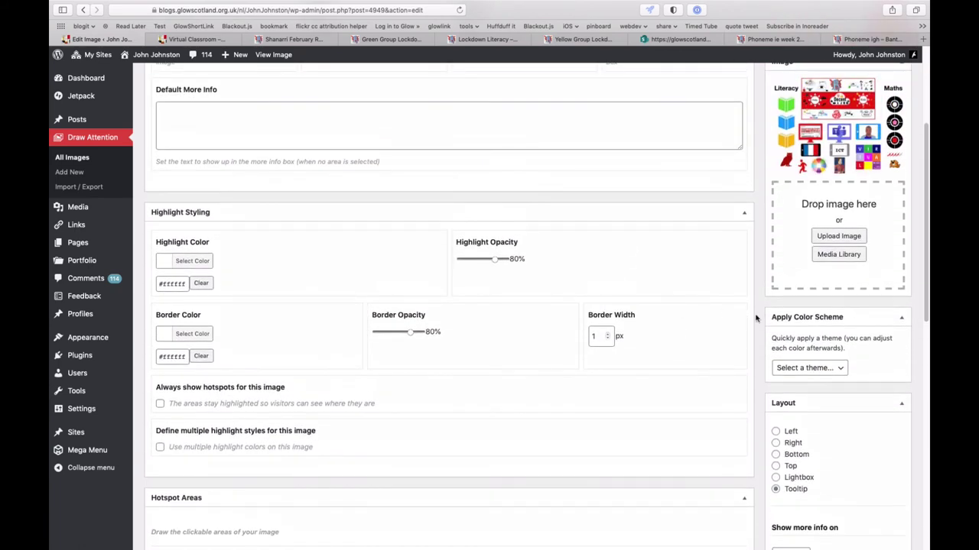
pyautogui.scroll(5, 756, 318)
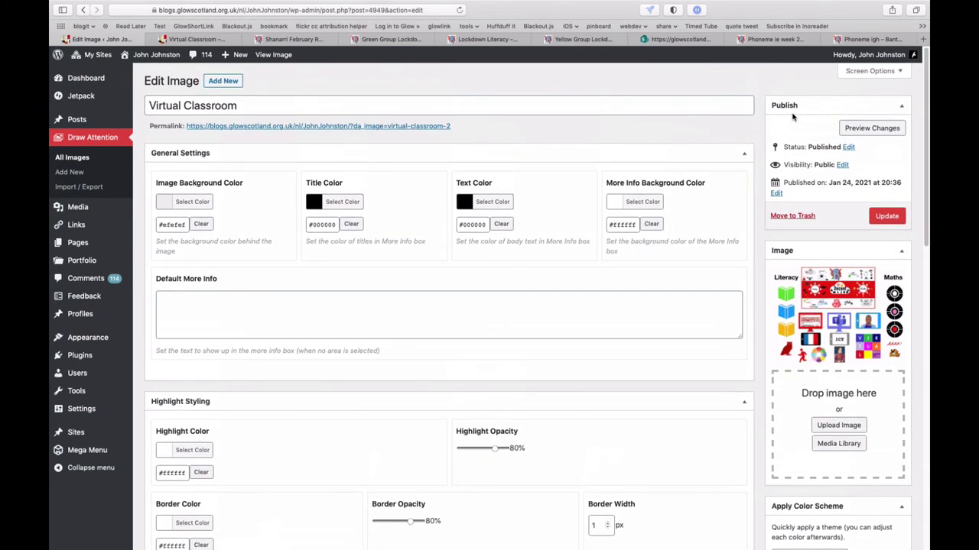
pyautogui.click(885, 217)
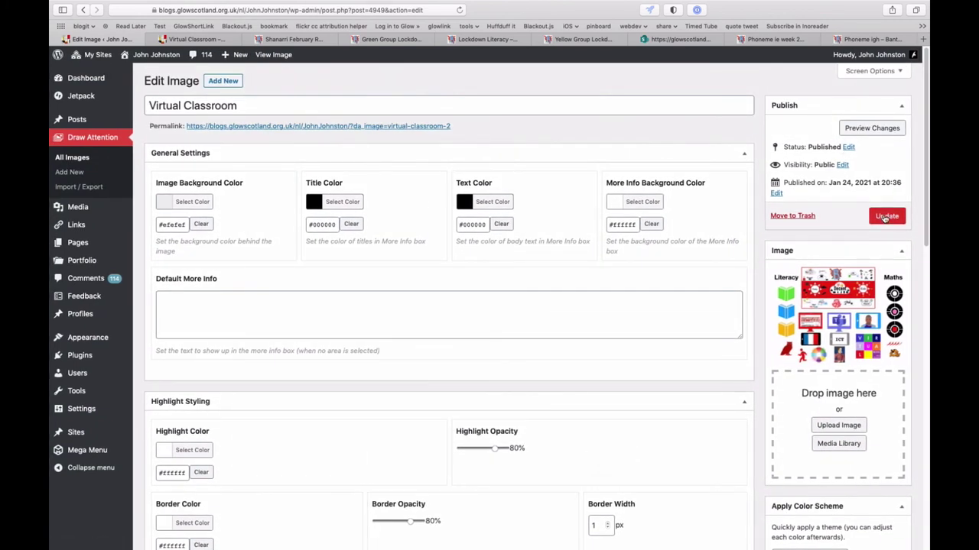
pyautogui.click(886, 217)
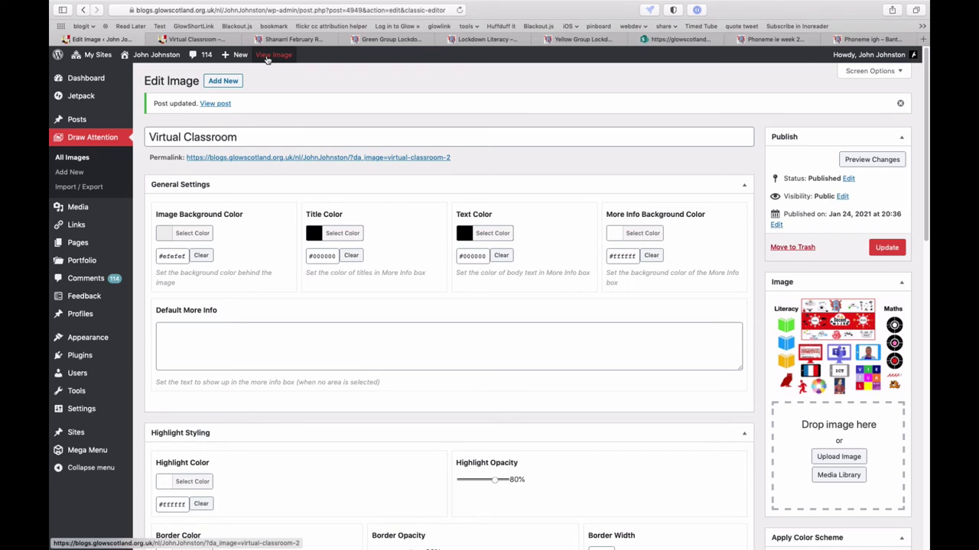
# View the interactive image and test the owl and red-square maths links, returning to the image after each
pyautogui.click(273, 56)
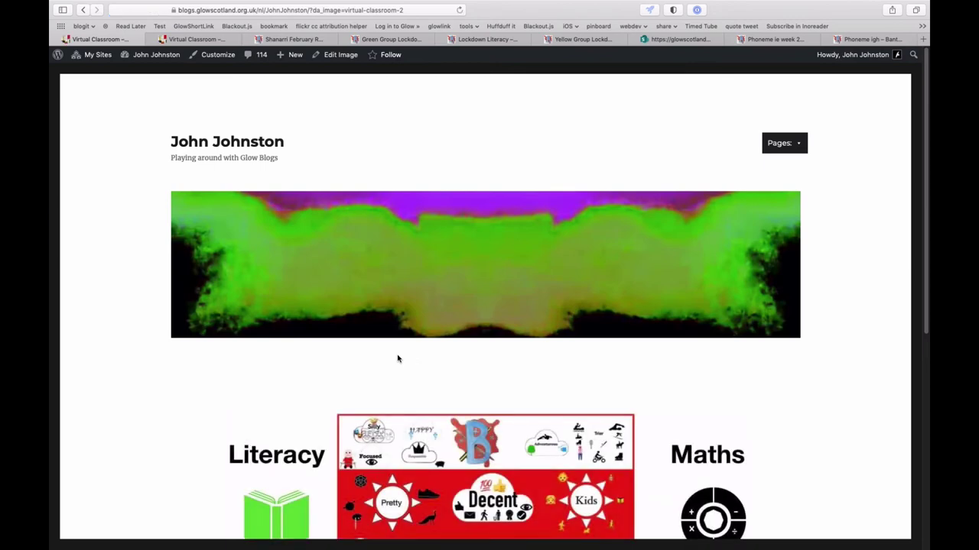
pyautogui.scroll(-10, 398, 359)
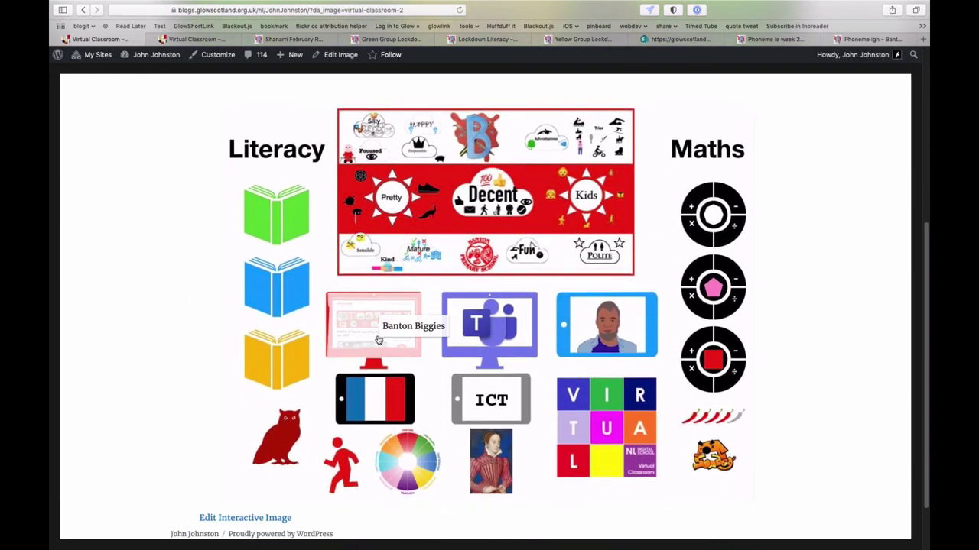
pyautogui.click(280, 449)
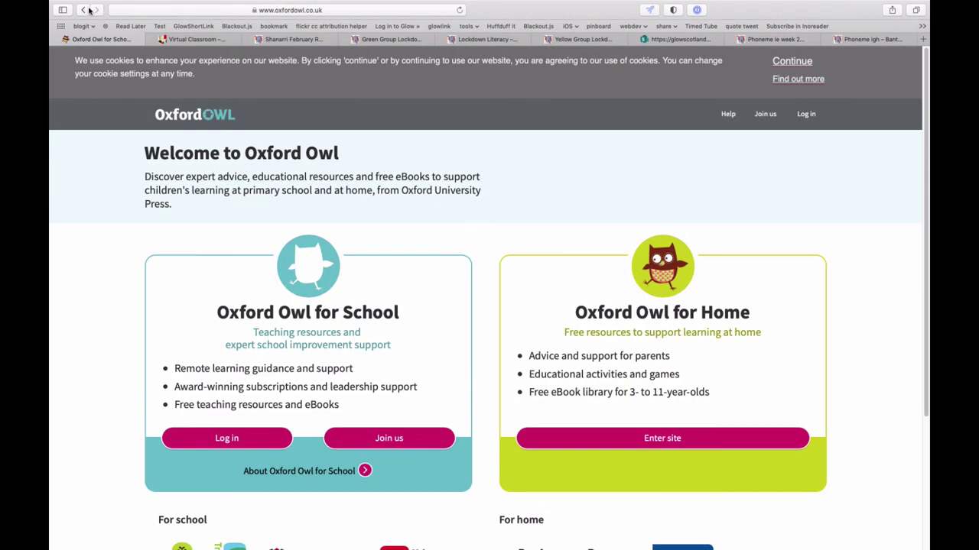
pyautogui.click(89, 10)
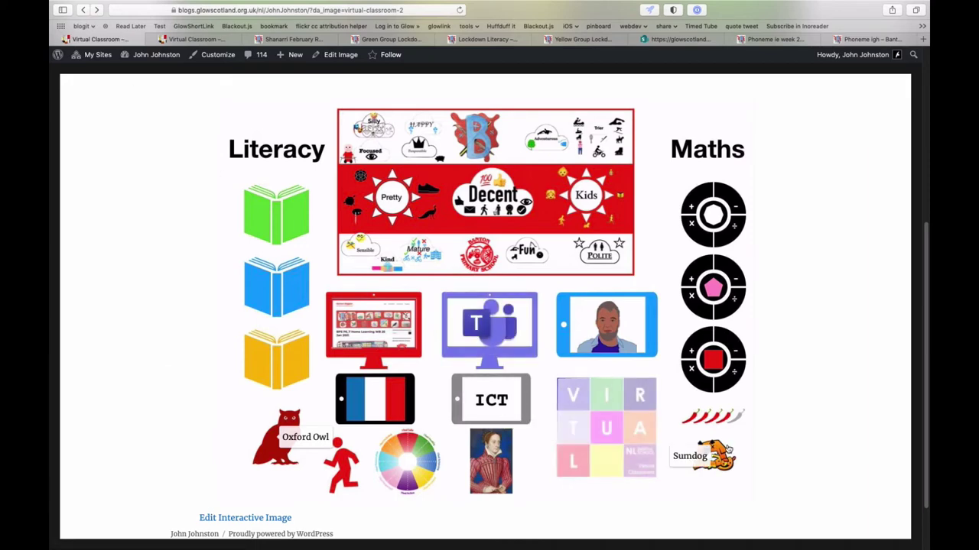
pyautogui.click(722, 356)
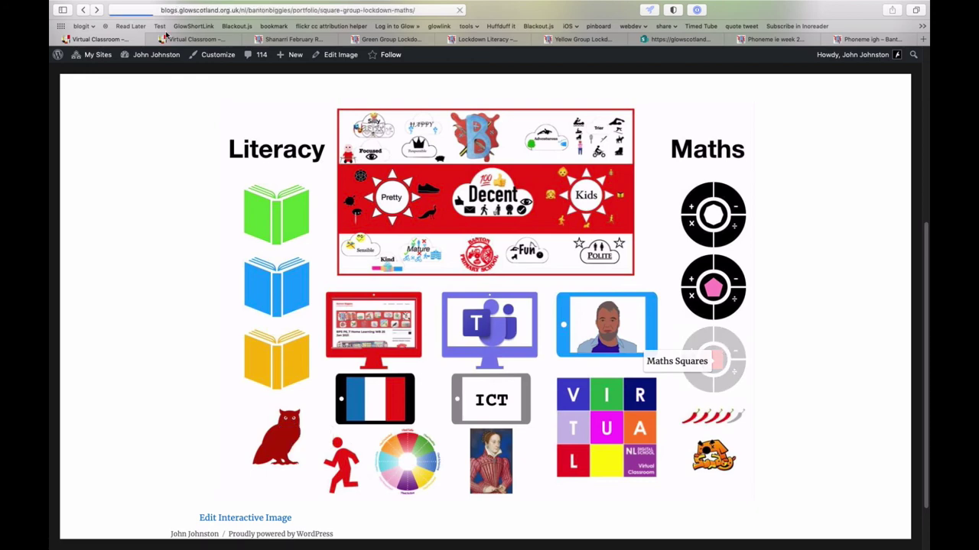
pyautogui.click(85, 11)
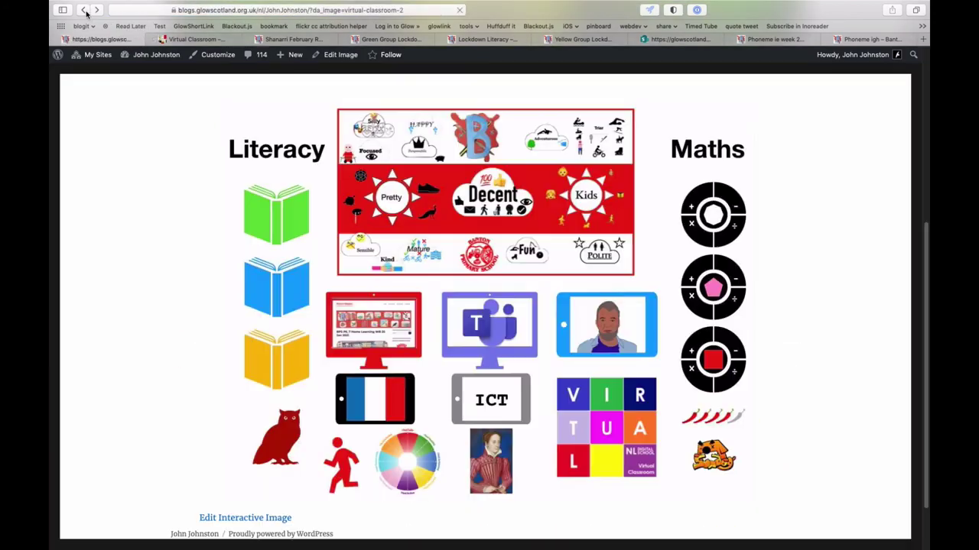
pyautogui.scroll(5, 197, 153)
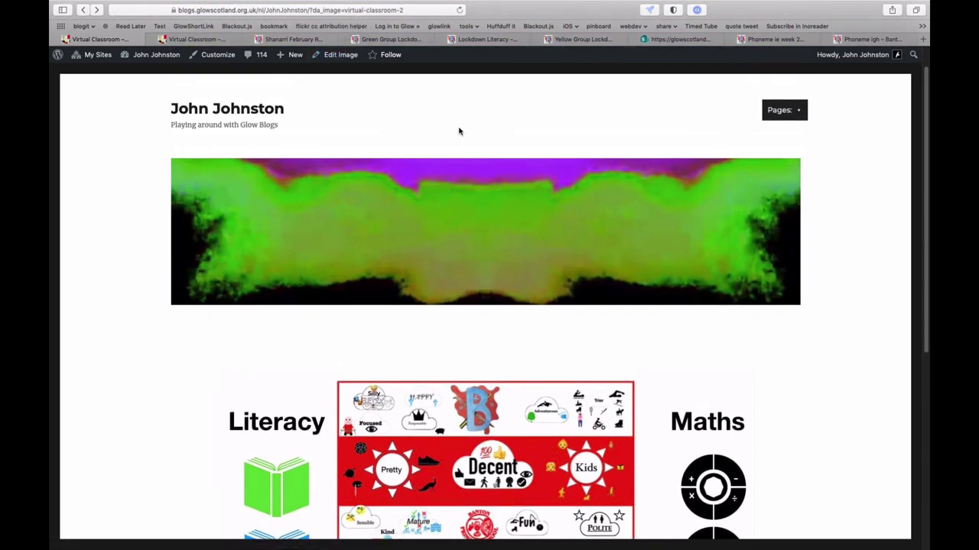
pyautogui.scroll(1, 458, 129)
pyautogui.scroll(-3, 459, 130)
pyautogui.scroll(-3, 459, 130)
pyautogui.scroll(5, 459, 130)
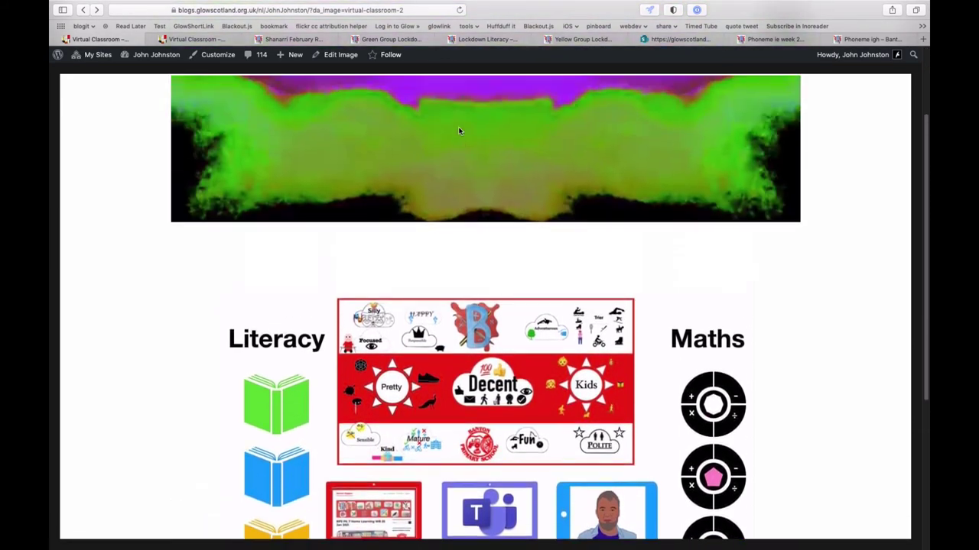
pyautogui.scroll(-2, 459, 130)
pyautogui.scroll(1, 459, 130)
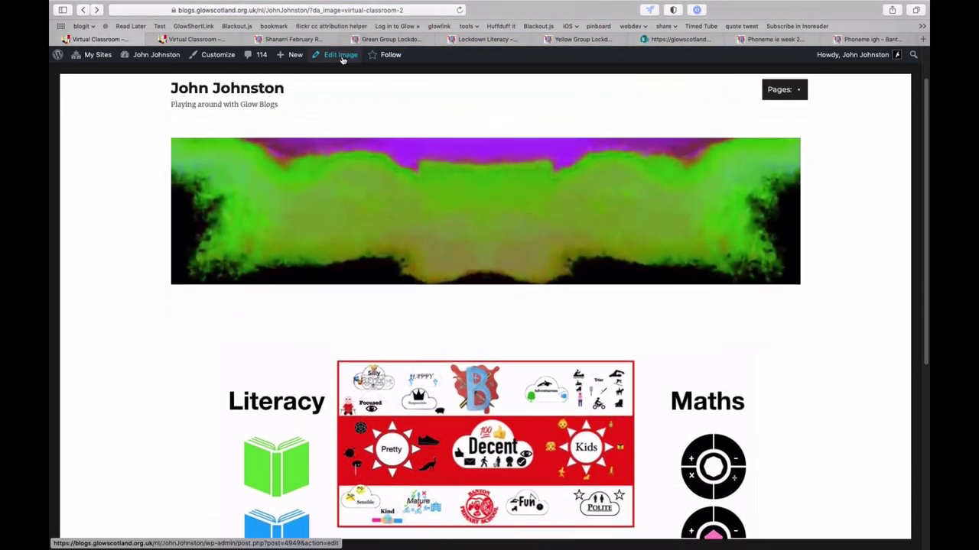
# Return to the image editor and copy the interactive image's shortcode [drawattention ID="4949"]
pyautogui.click(341, 55)
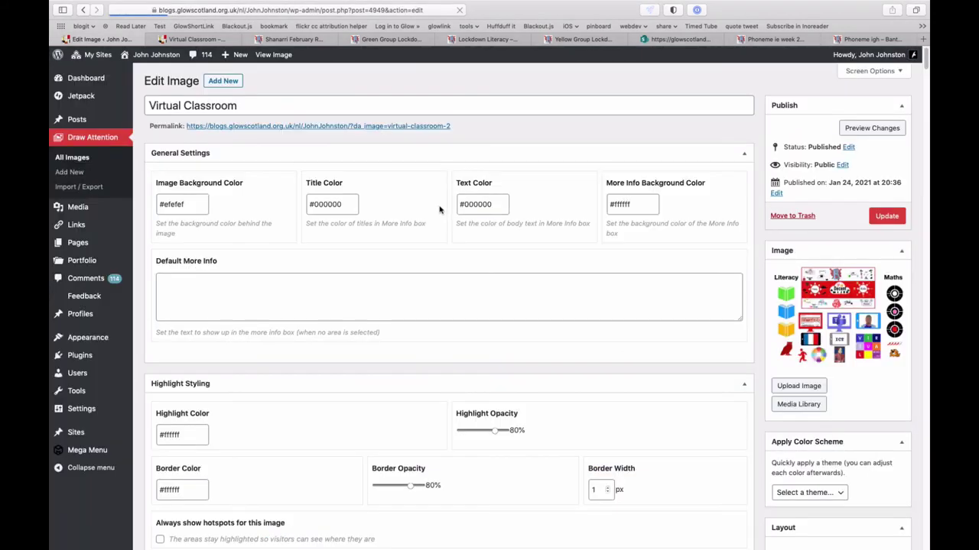
pyautogui.scroll(-10, 440, 209)
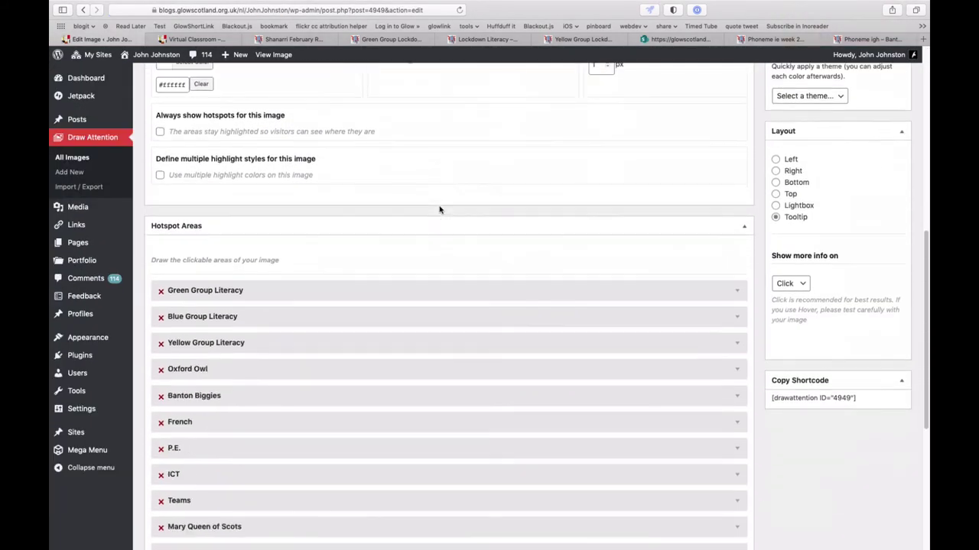
pyautogui.scroll(-3, 440, 209)
pyautogui.scroll(5, 439, 210)
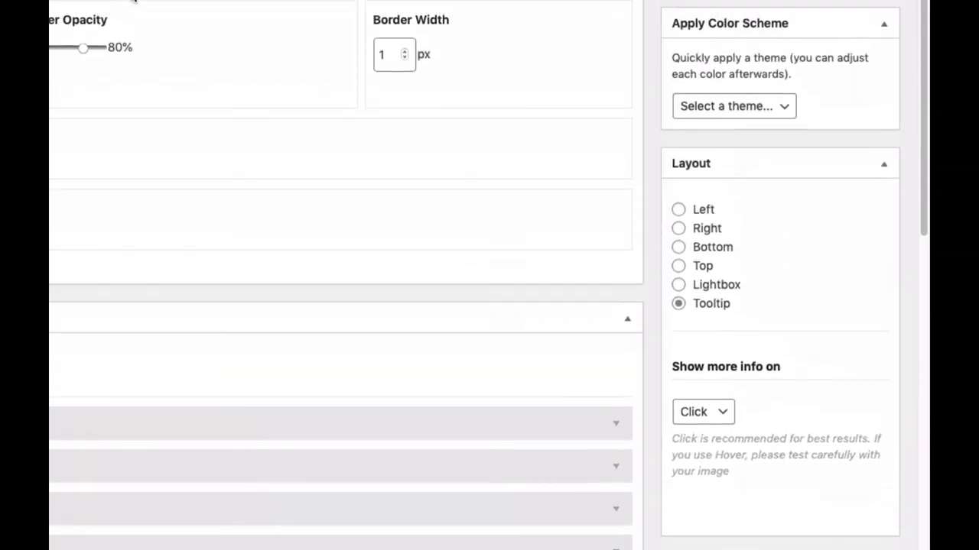
pyautogui.scroll(10, 134, 2)
pyautogui.scroll(-12, 134, 1)
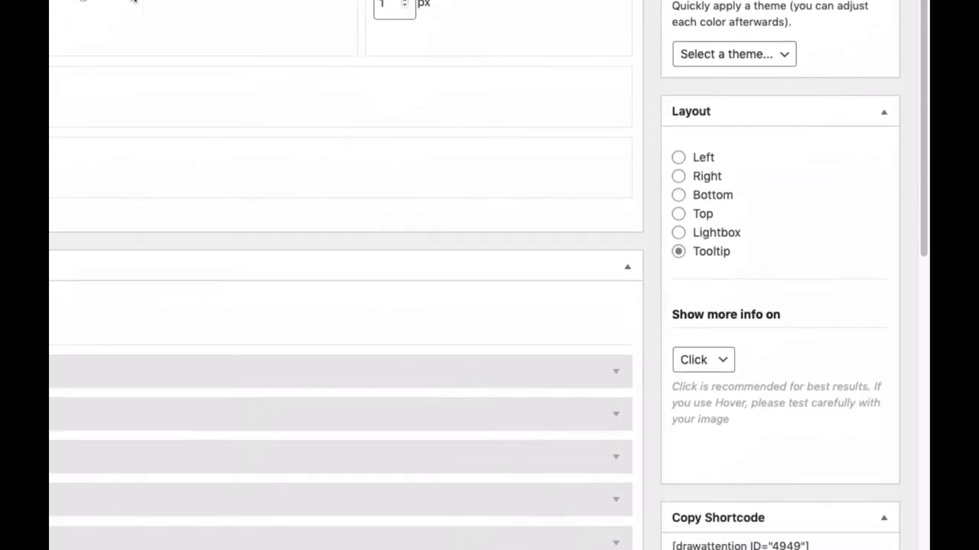
pyautogui.scroll(-9, 134, 2)
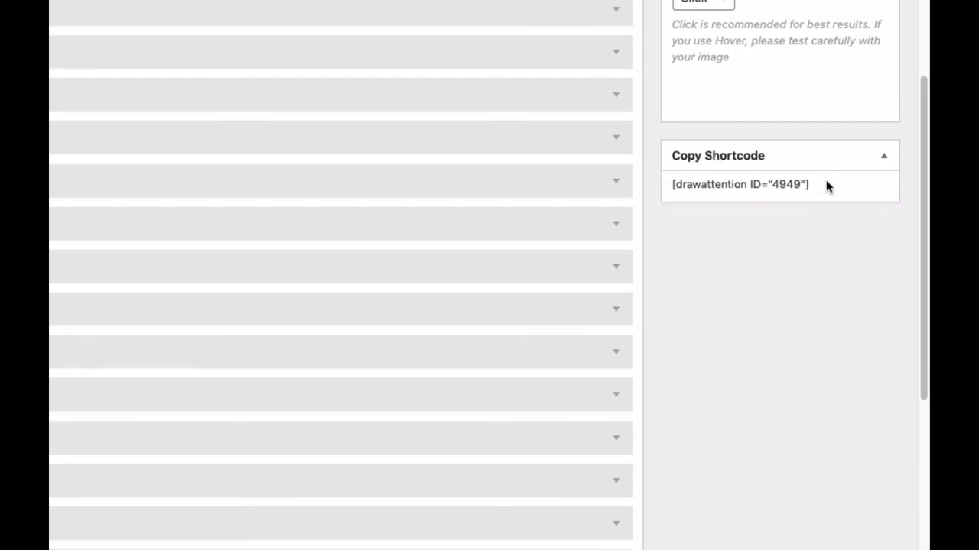
pyautogui.moveTo(815, 184); pyautogui.dragTo(670, 185)
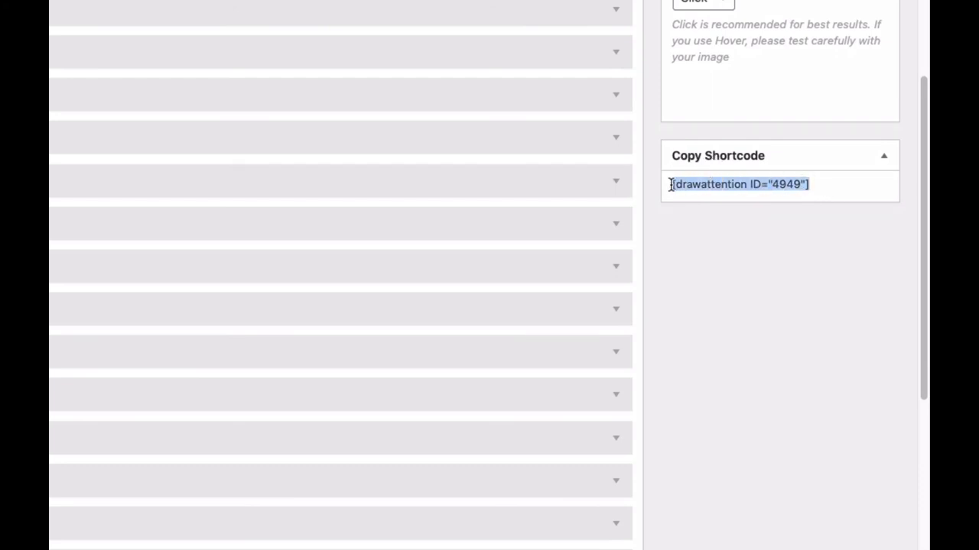
pyautogui.rightClick(716, 188)
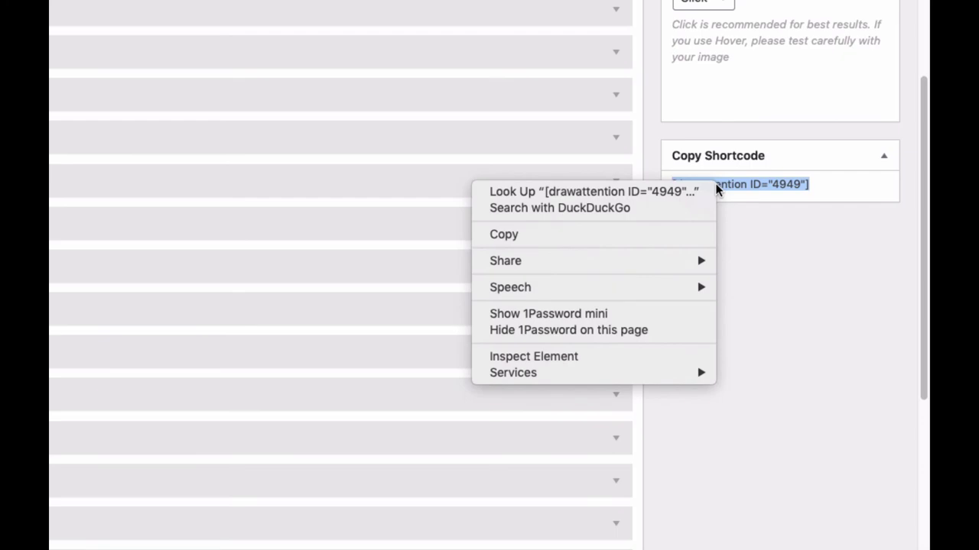
pyautogui.click(586, 232)
# Create a new WordPress page titled "Classroom"
pyautogui.scroll(10, 245, 39)
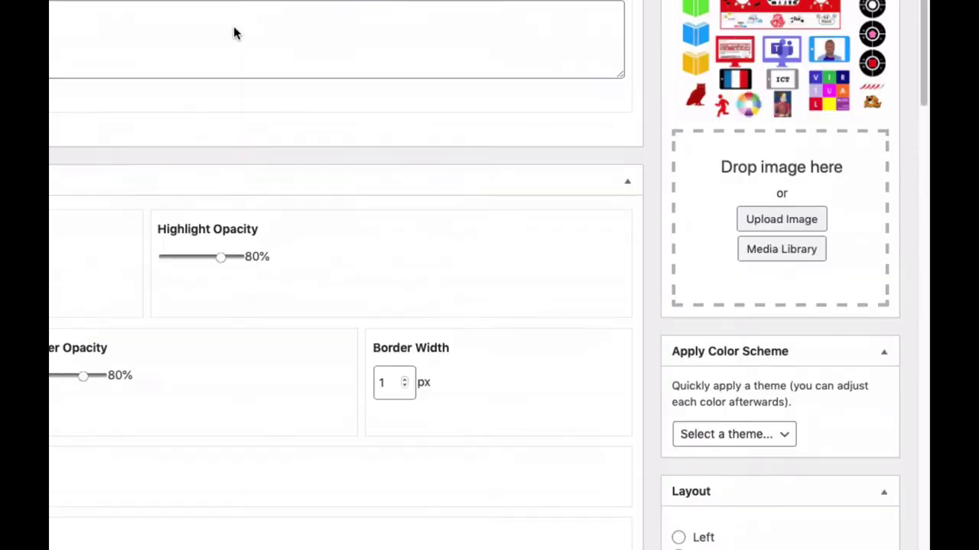
pyautogui.moveTo(354, 92)
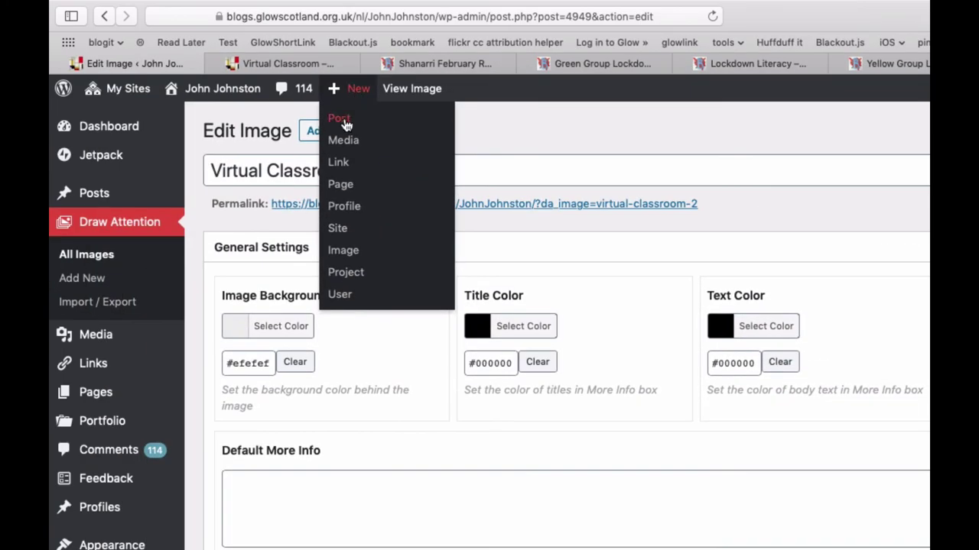
pyautogui.click(346, 186)
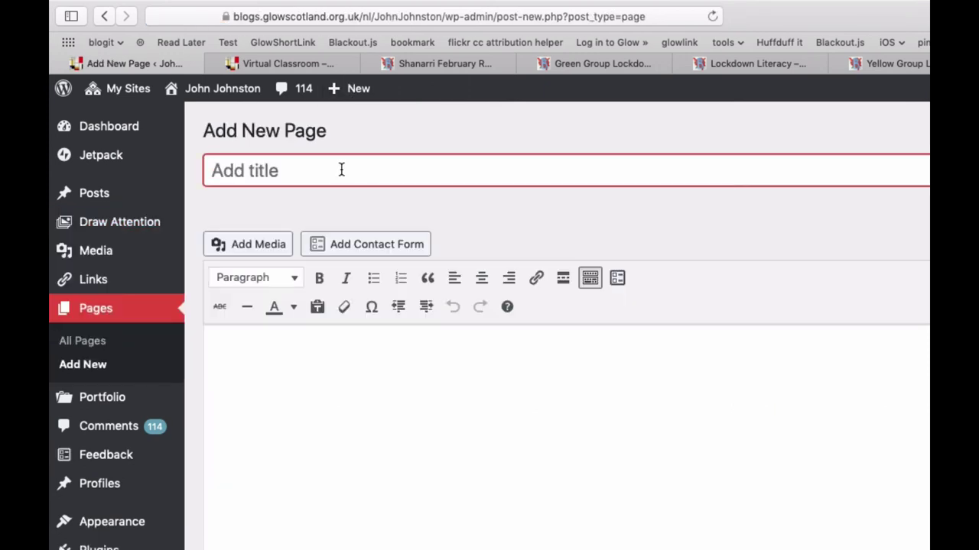
pyautogui.write('Classr')
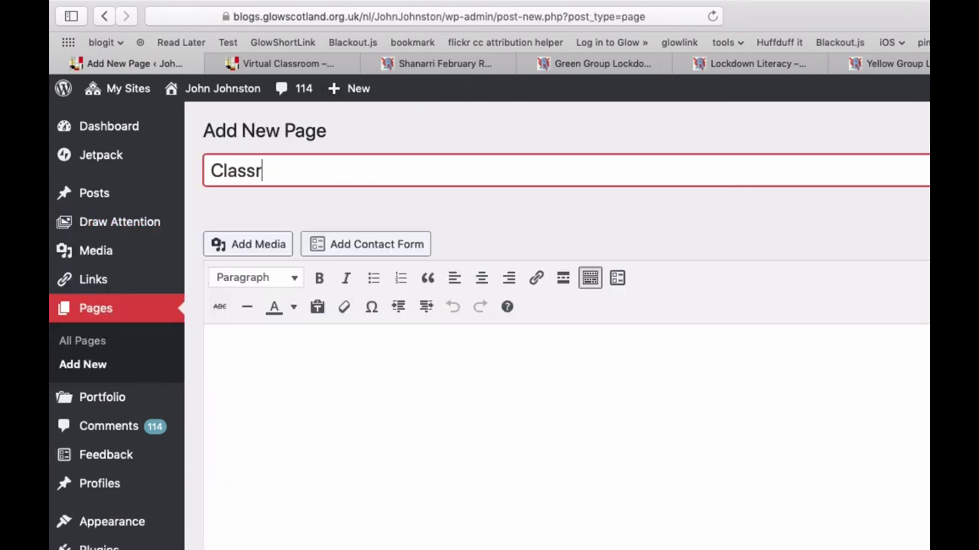
pyautogui.write('oom')
pyautogui.press('Tab')
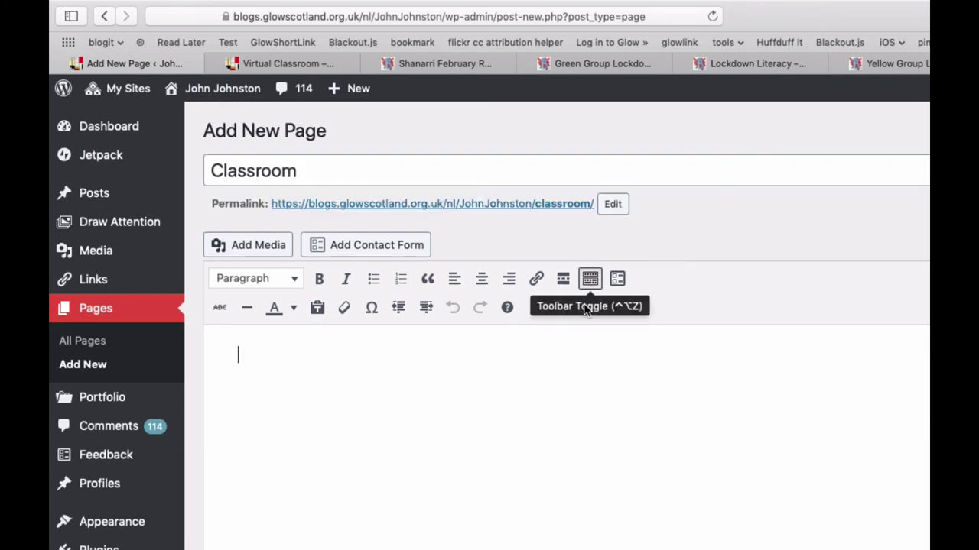
# Paste the copied shortcode [drawattention ID="4949"] into the page body and preview the interactive image on the page
pyautogui.press('super+v')
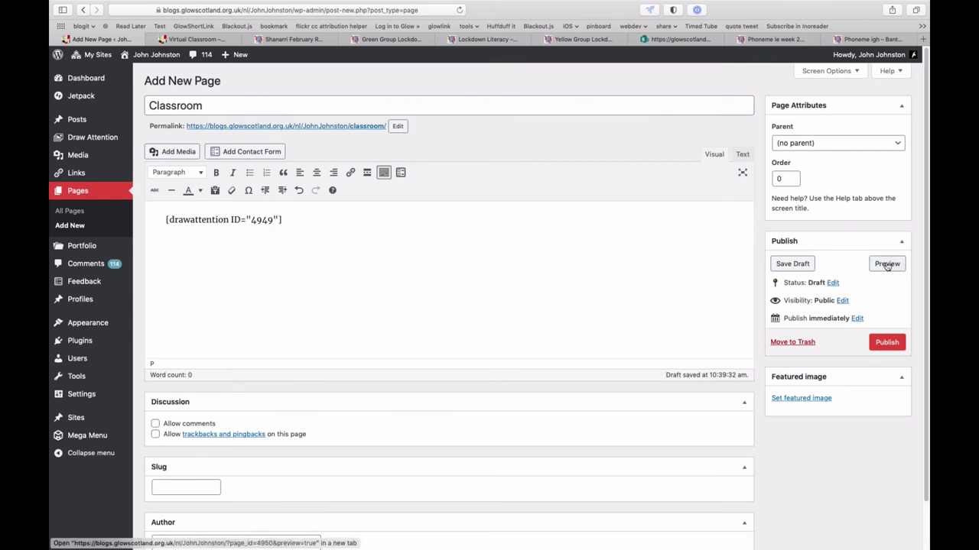
pyautogui.click(886, 264)
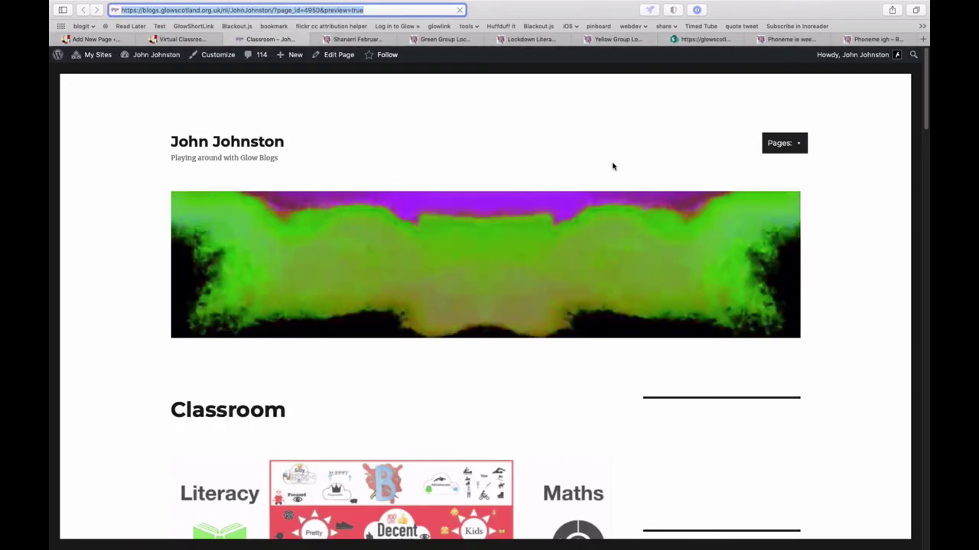
pyautogui.scroll(-5, 422, 140)
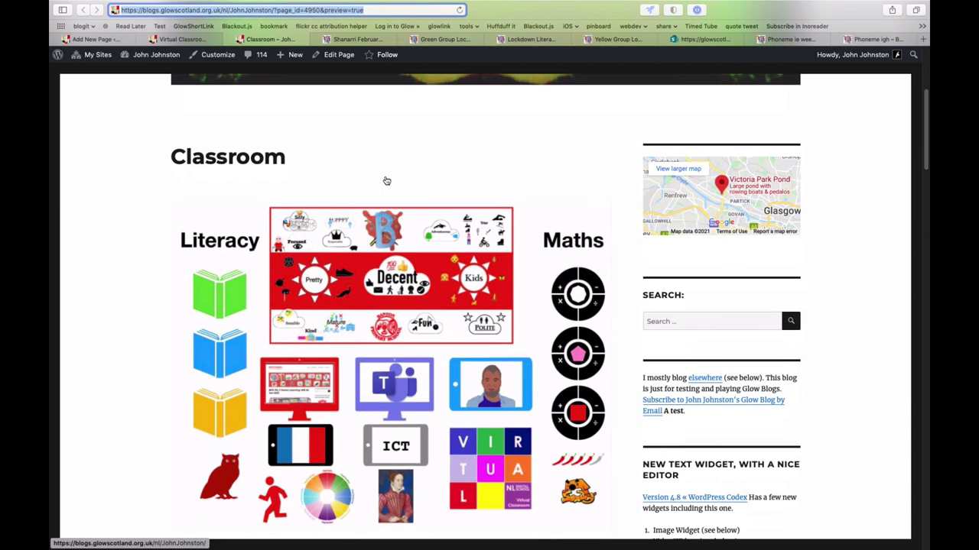